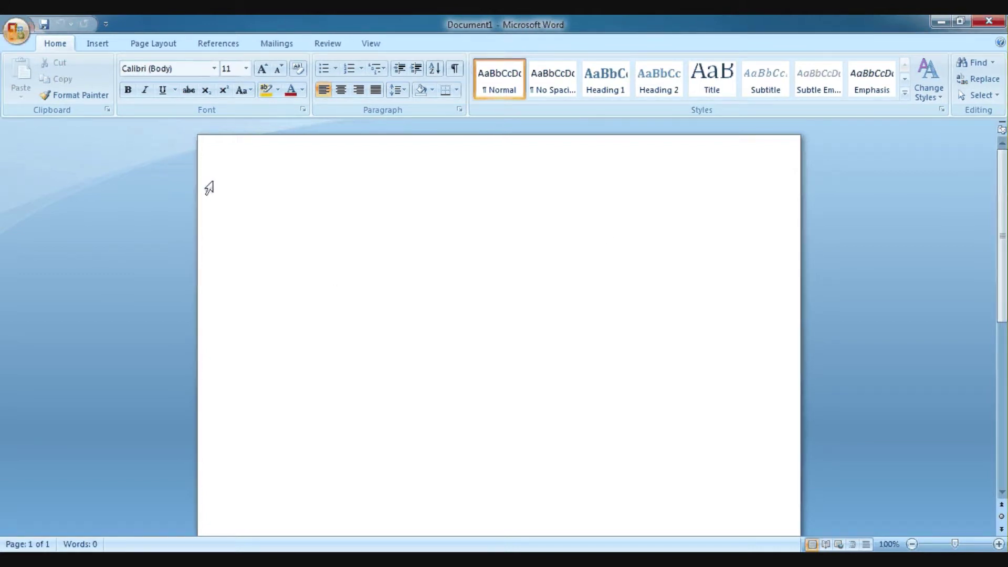
Step: Open the WordArt style gallery from the Insert ribbon on the blank page
left_click(94, 46)
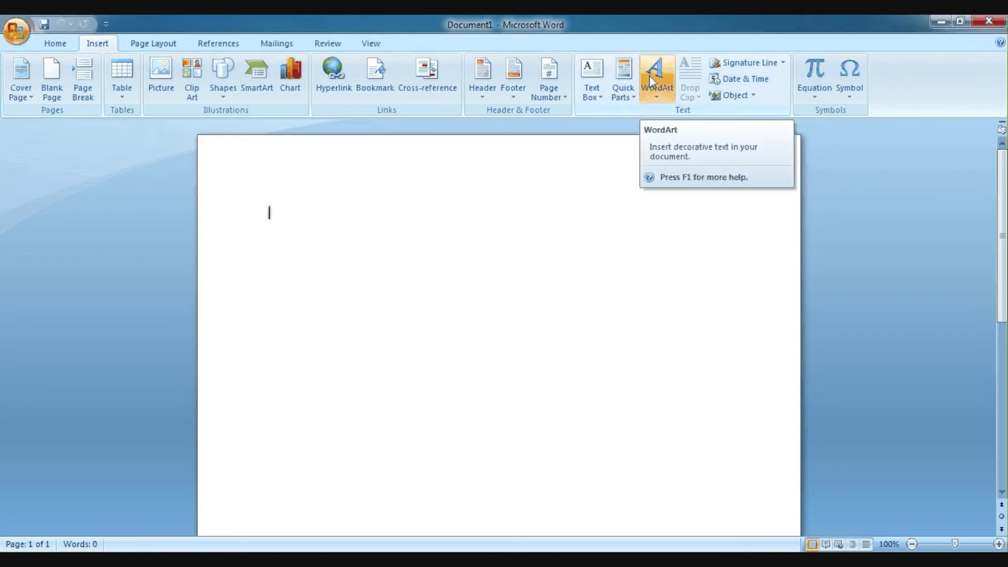
left_click(659, 100)
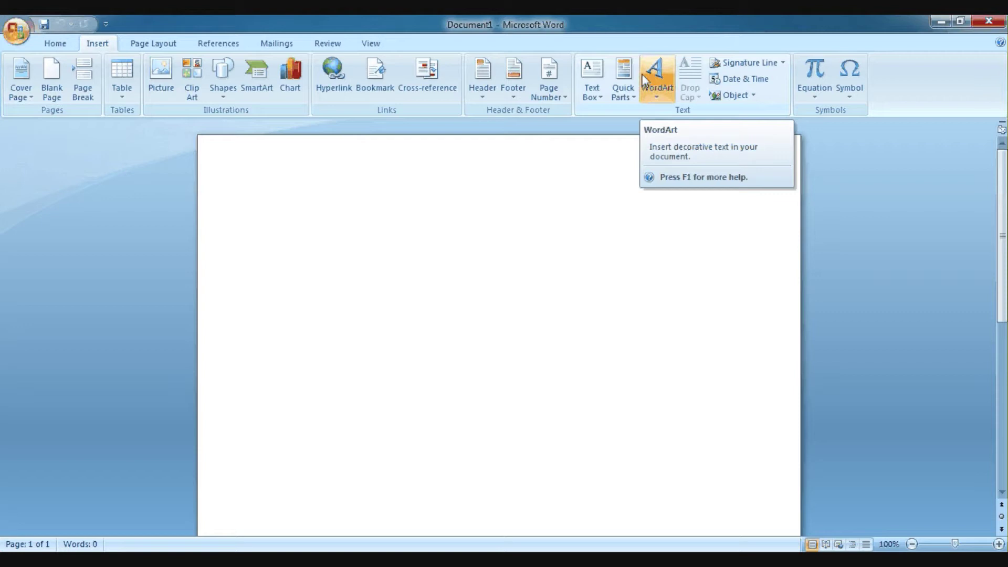
left_click(660, 103)
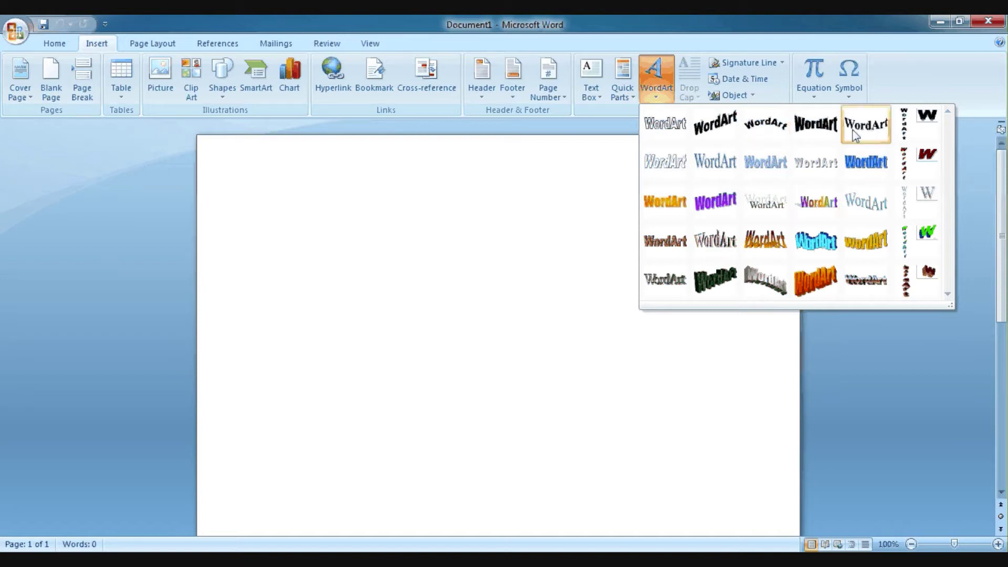
Step: Insert a plain black wavy WordArt reading 'UJI COBA'
left_click(818, 131)
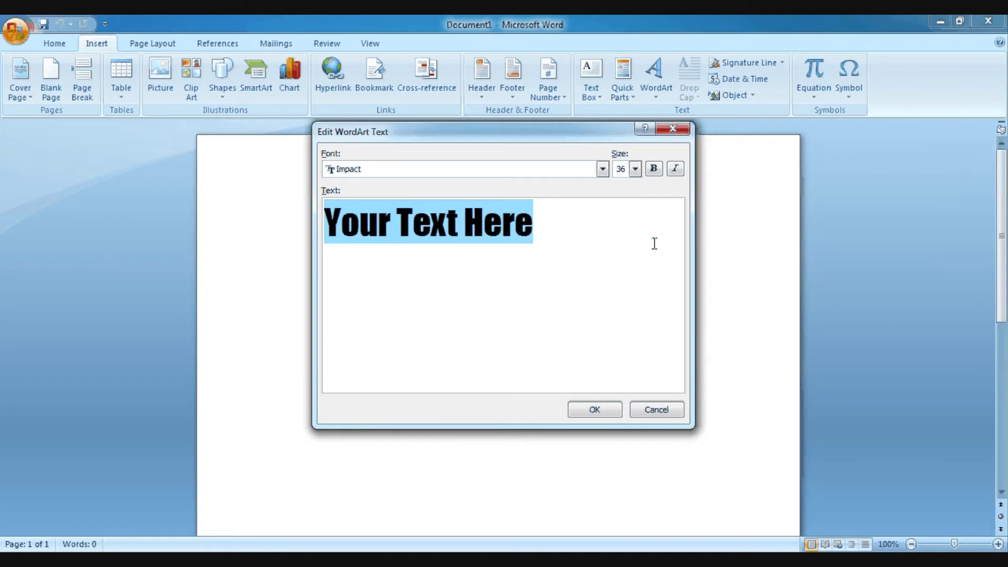
type("UJI ")
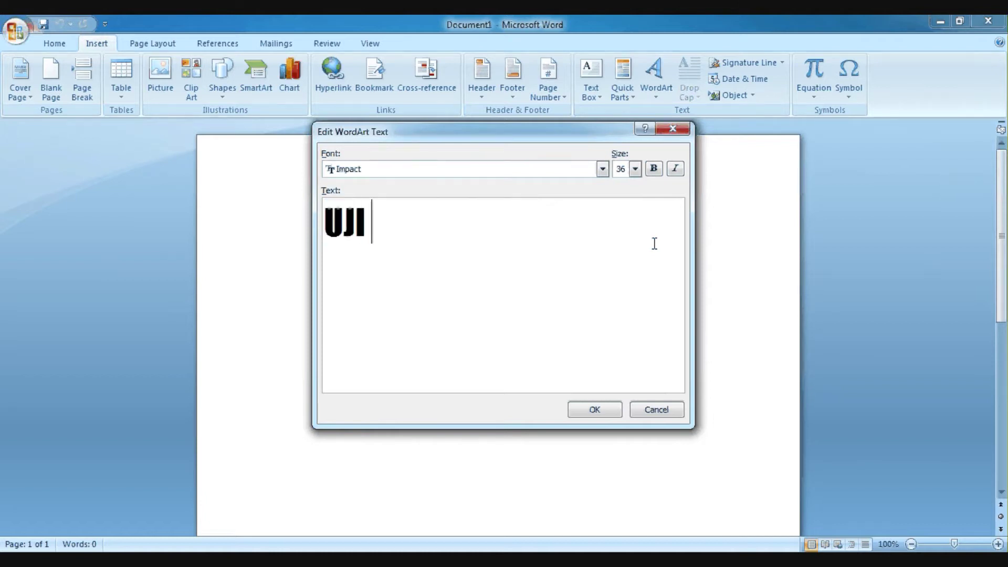
type("COBA")
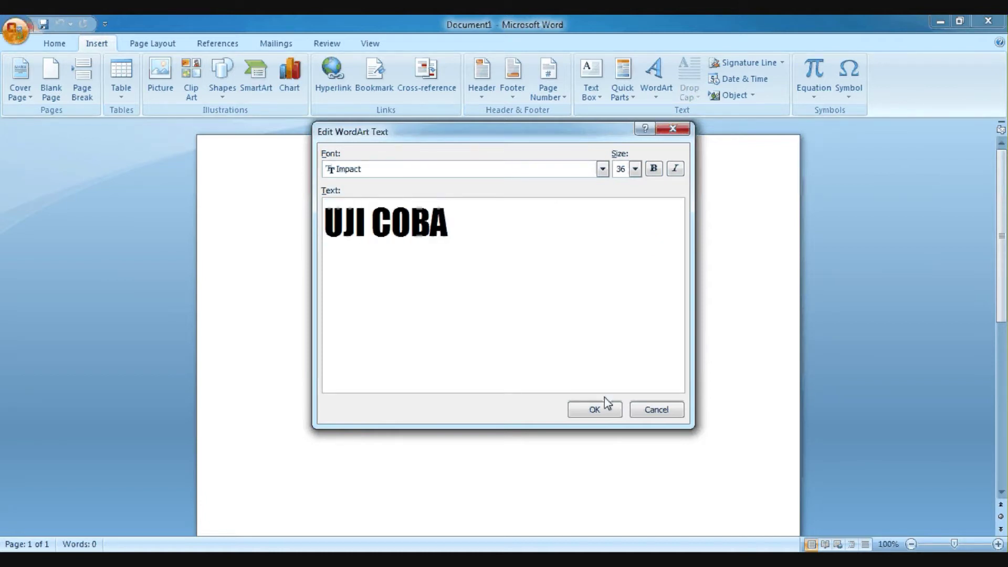
left_click(602, 408)
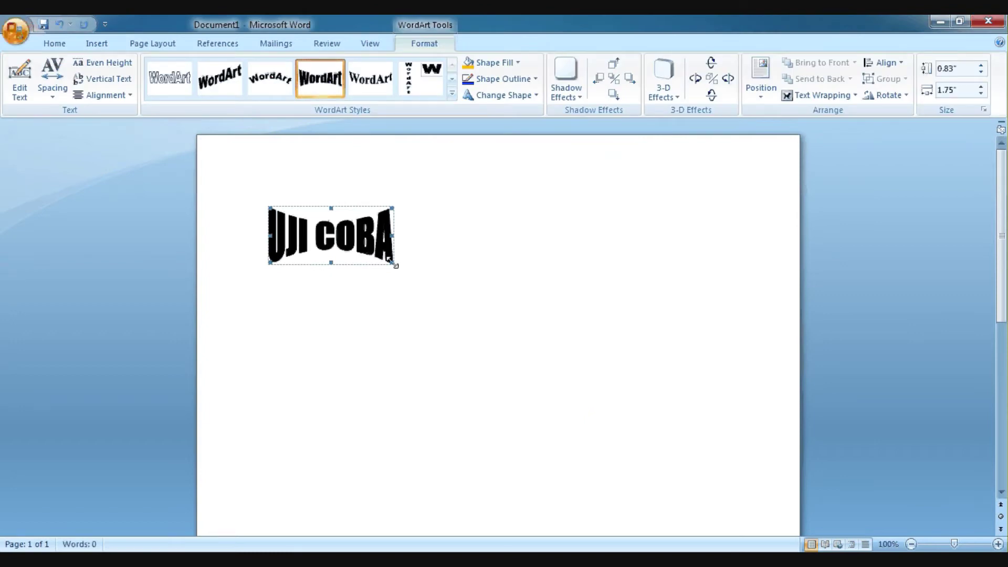
Step: Enlarge the UJI COBA WordArt, set it Behind Text, and centre it near the top
left_click_drag(392, 261, 625, 322)
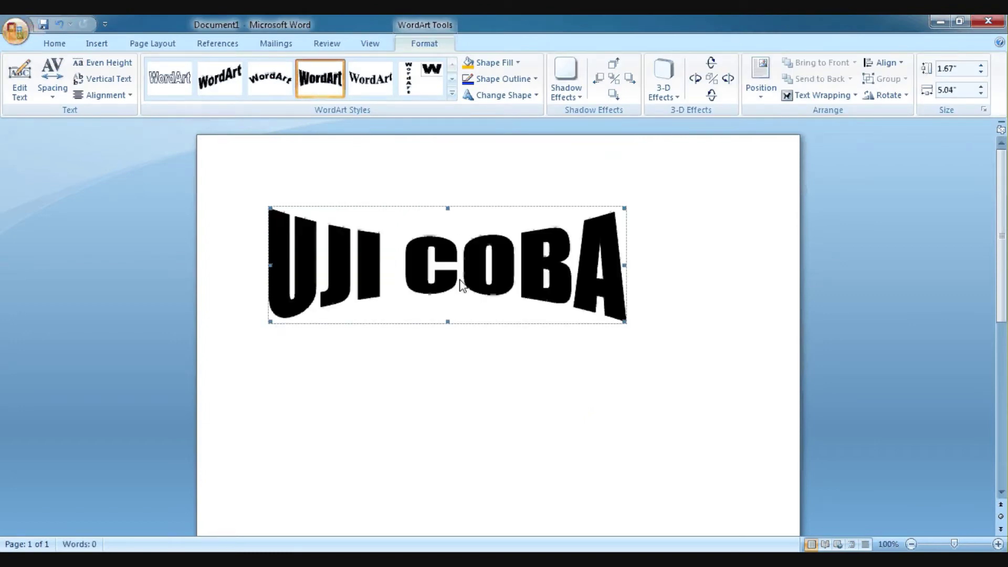
left_click(499, 269)
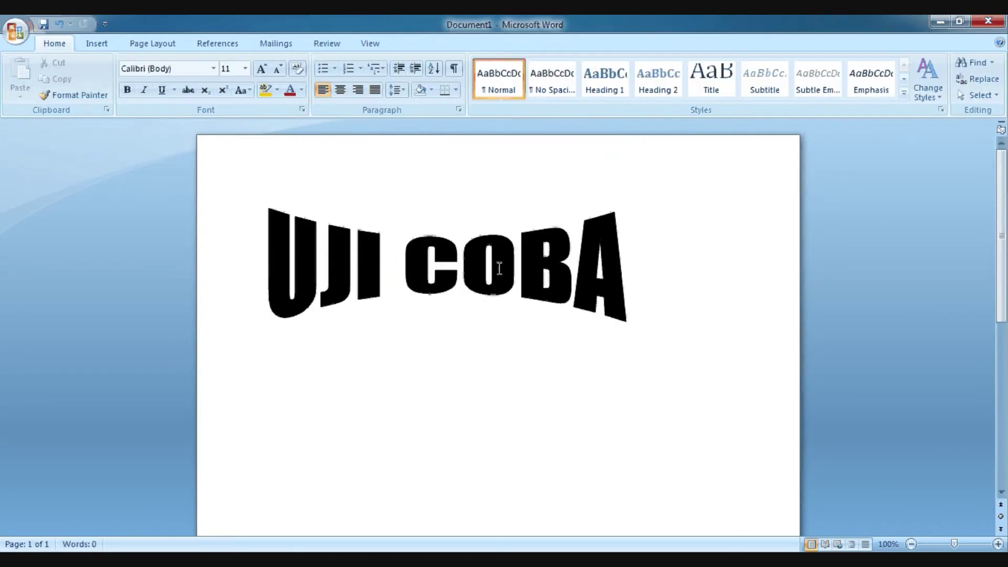
left_click(499, 268)
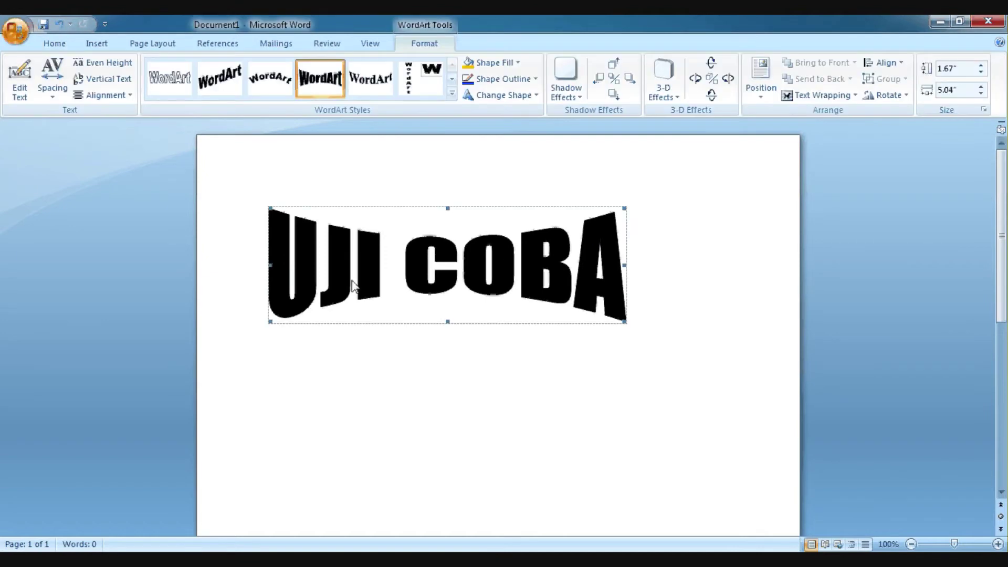
left_click(822, 95)
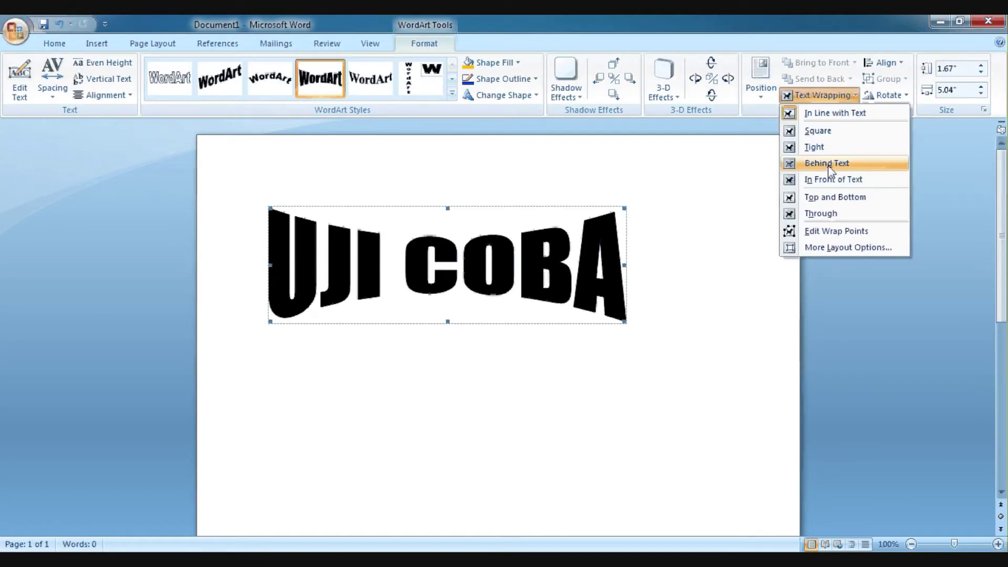
left_click(828, 164)
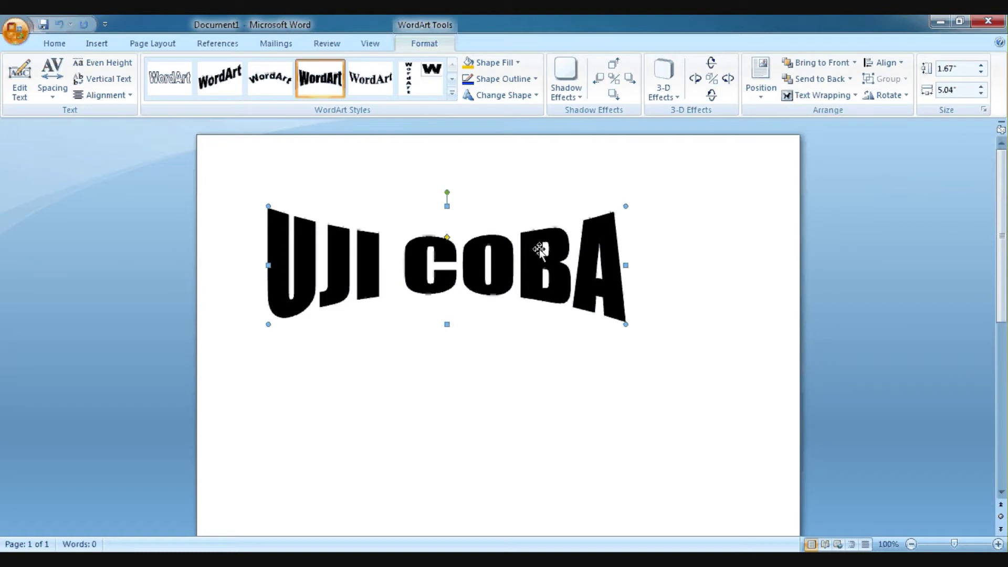
left_click_drag(618, 247, 583, 248)
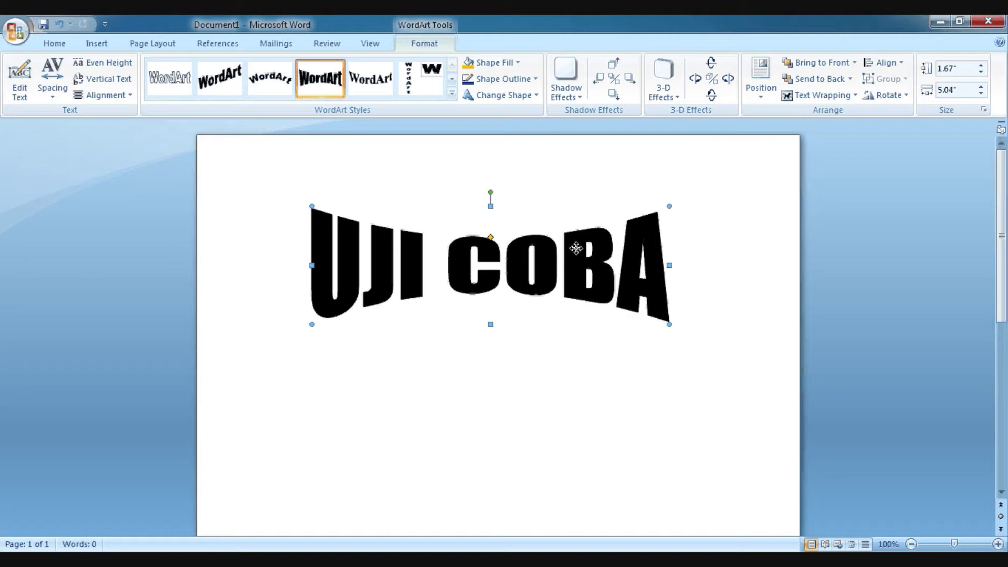
left_click_drag(576, 249, 584, 244)
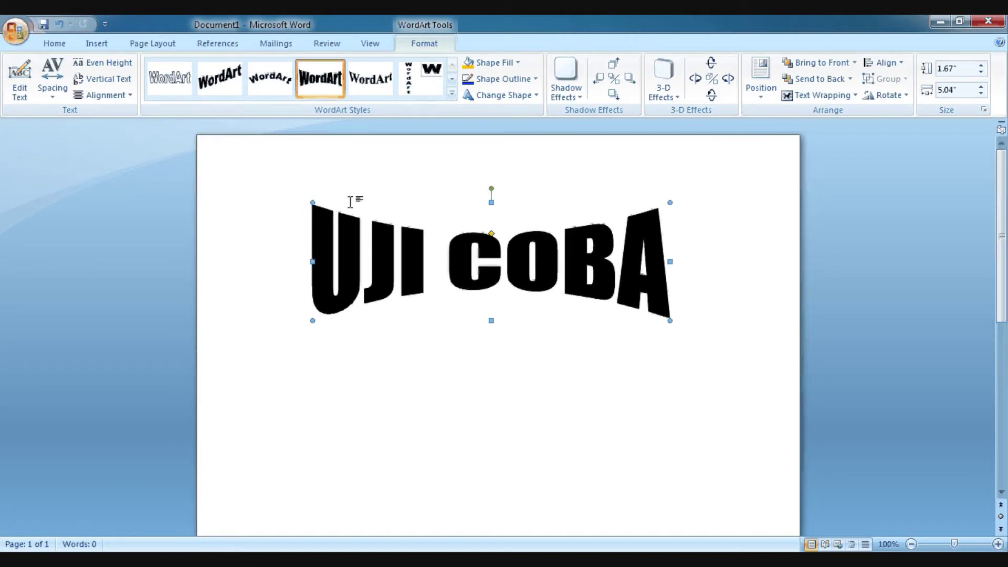
Step: Insert a second 'UJI COBA' WordArt using the cyan 3D style
left_click(97, 43)
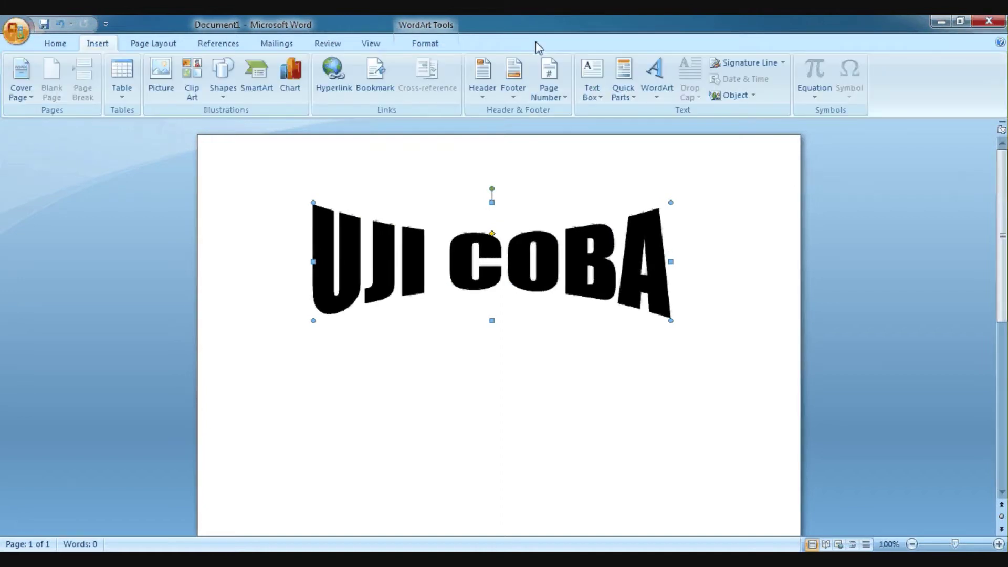
left_click(657, 84)
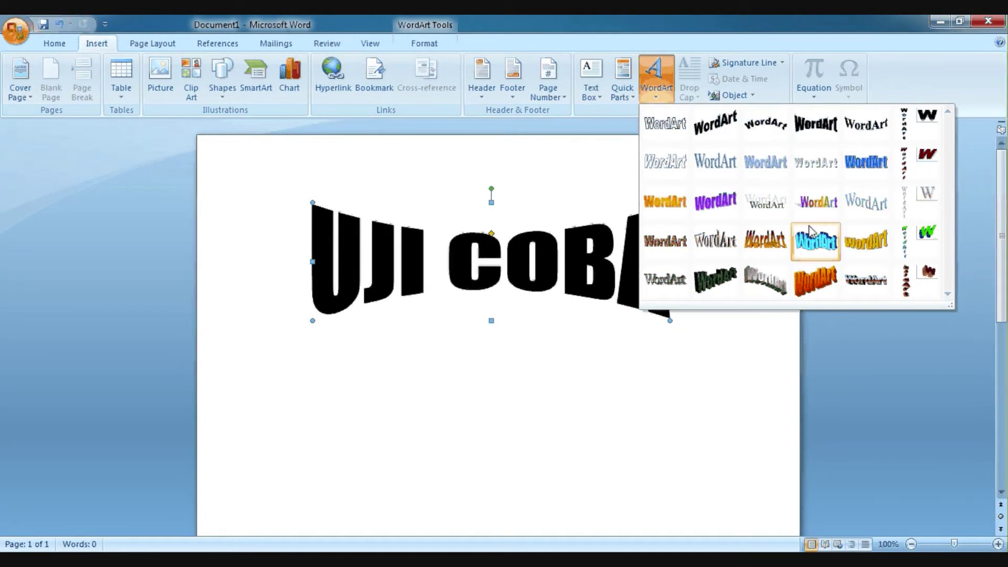
left_click(823, 254)
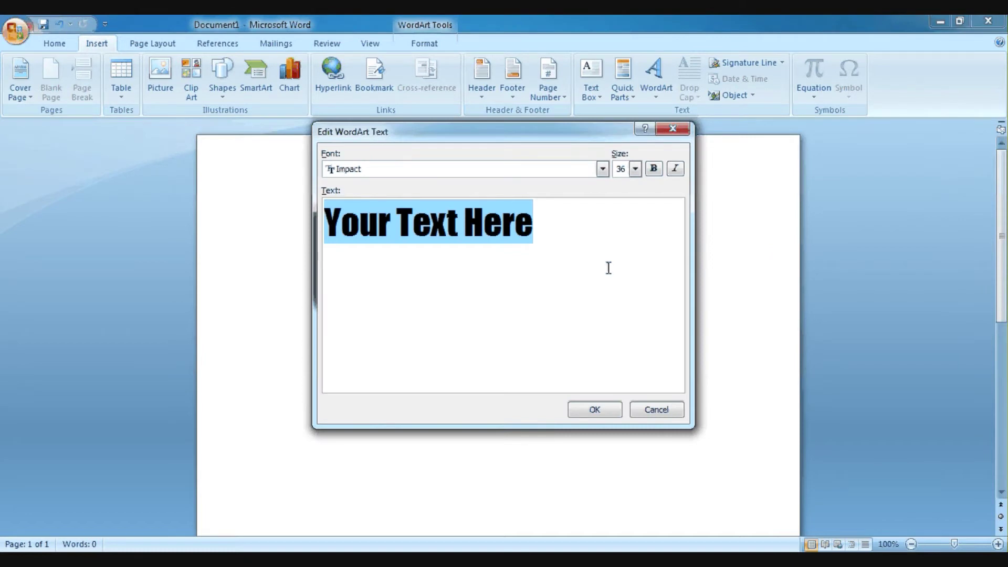
type("UJI COB")
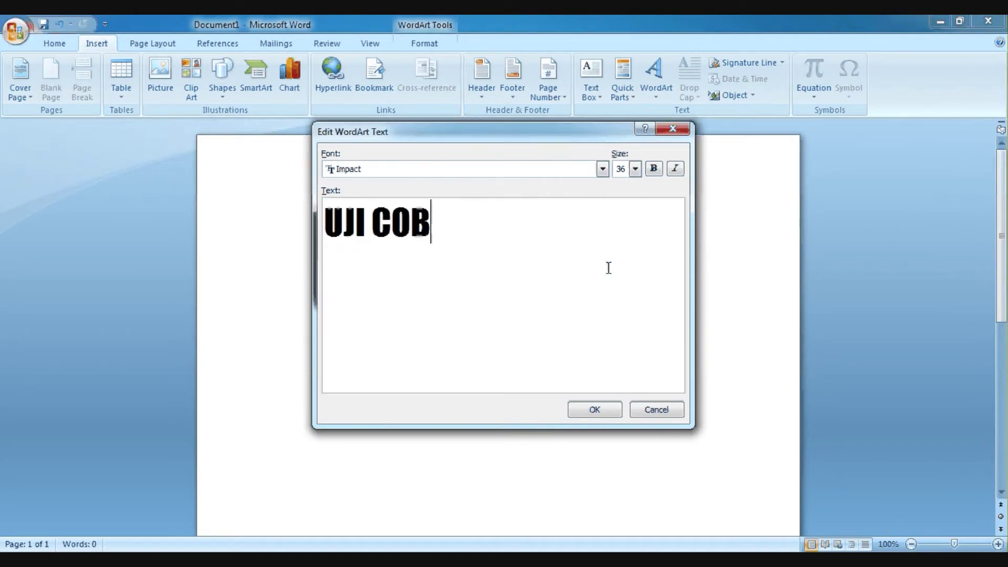
type("A")
left_click(593, 409)
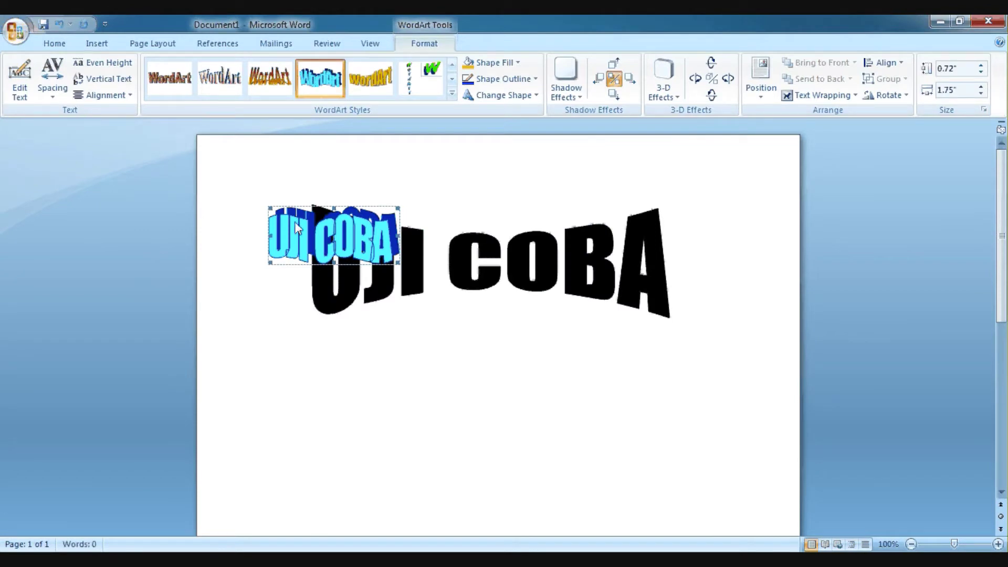
Step: Set the cyan WordArt Behind Text, move it below the black one, and zoom to 90%
left_click(819, 96)
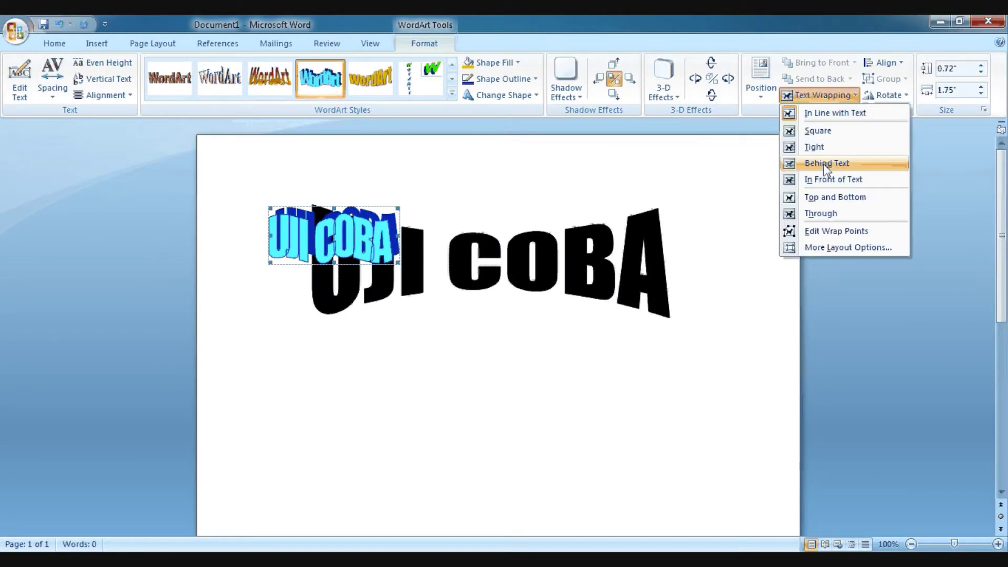
left_click(826, 163)
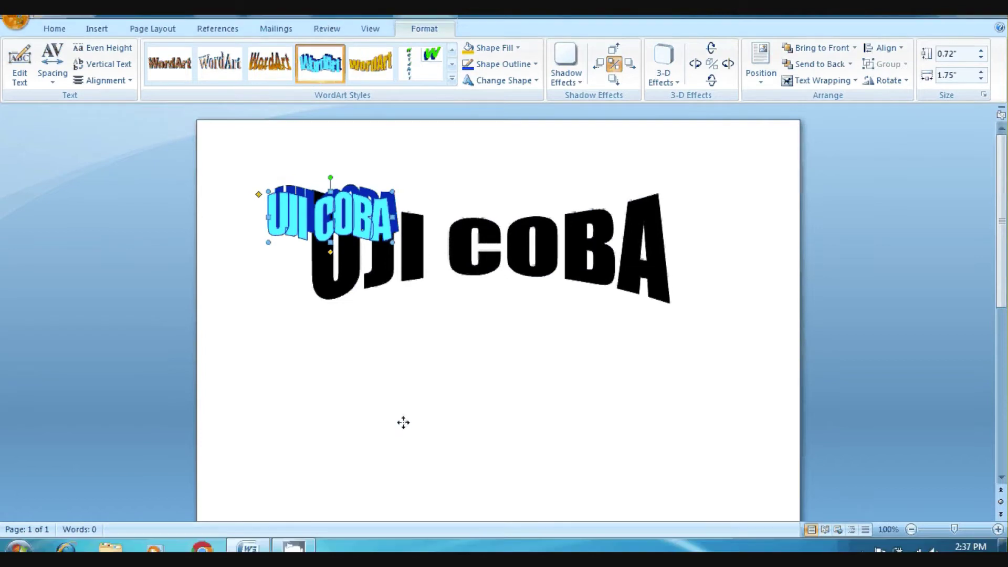
mouse_move(403, 422)
left_mouse_down()
mouse_move(394, 414)
mouse_move(588, 443)
mouse_move(690, 441)
left_mouse_up()
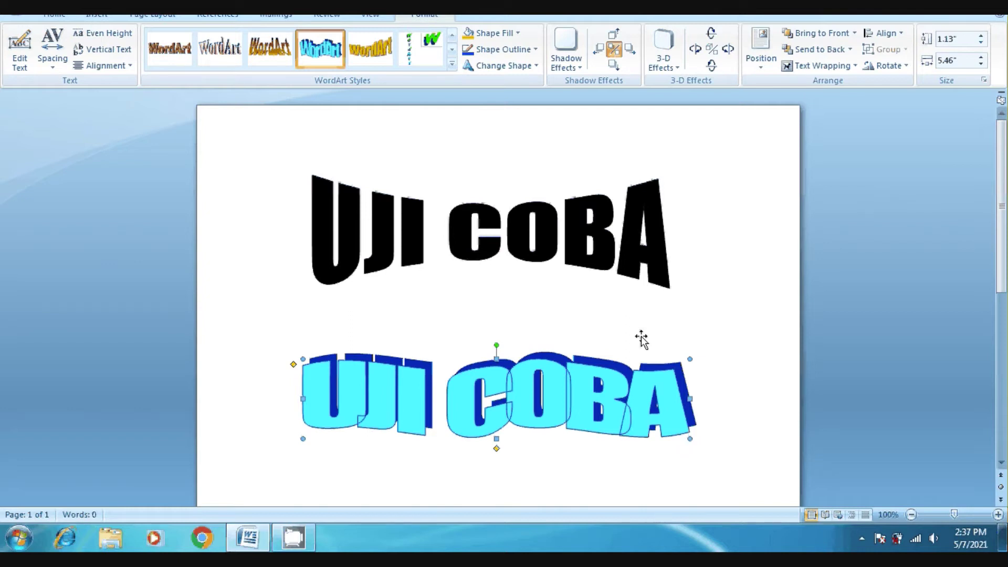
scroll(641, 340, "down", 1)
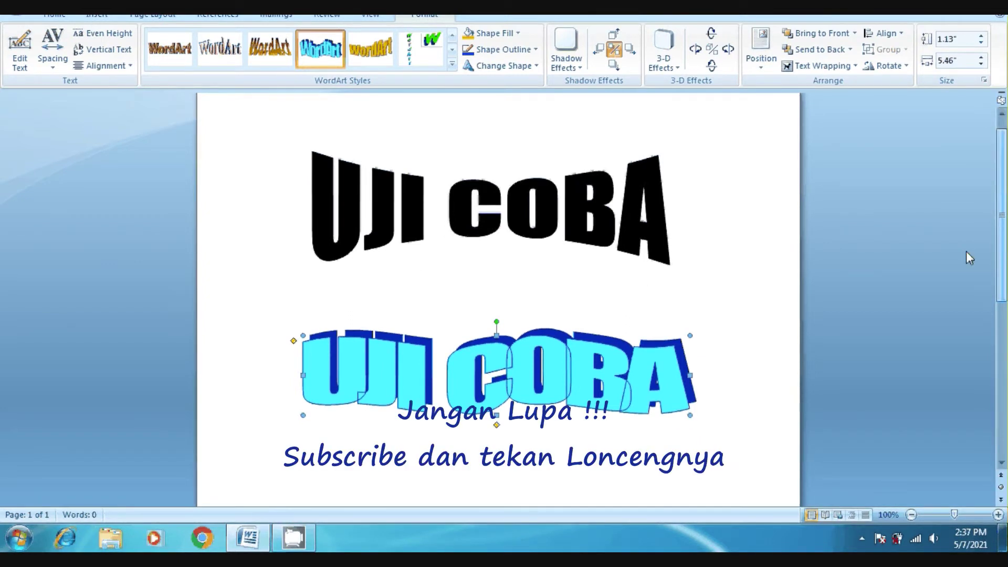
left_click(912, 516)
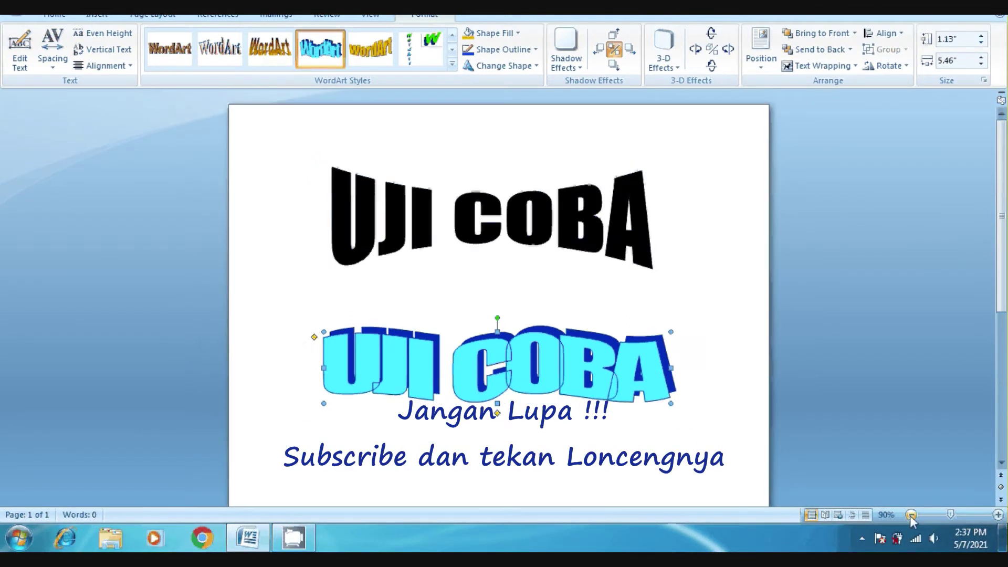
left_click(633, 437)
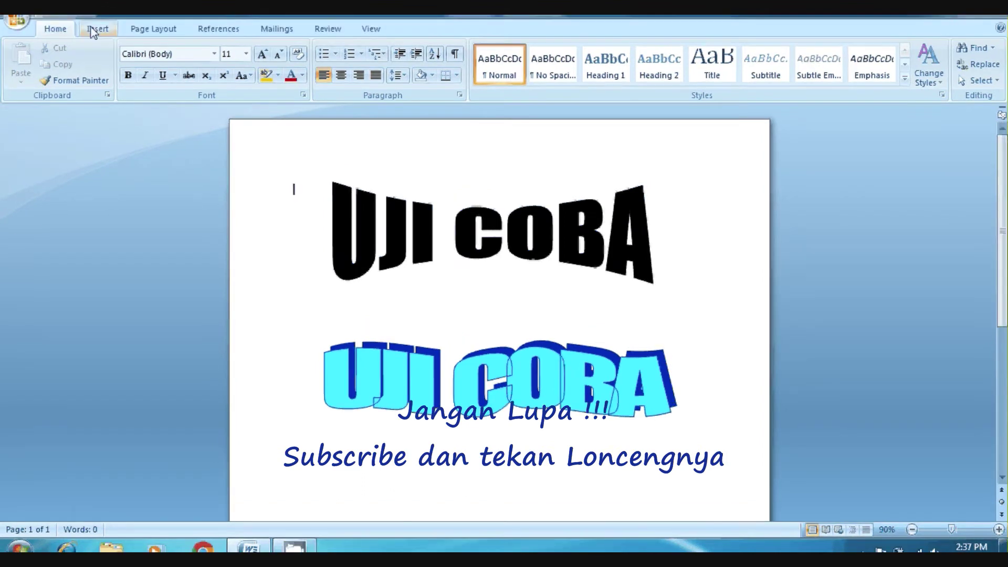
Step: Insert a third 'UJI COBA' WordArt in a vertical maroon style
left_click(93, 30)
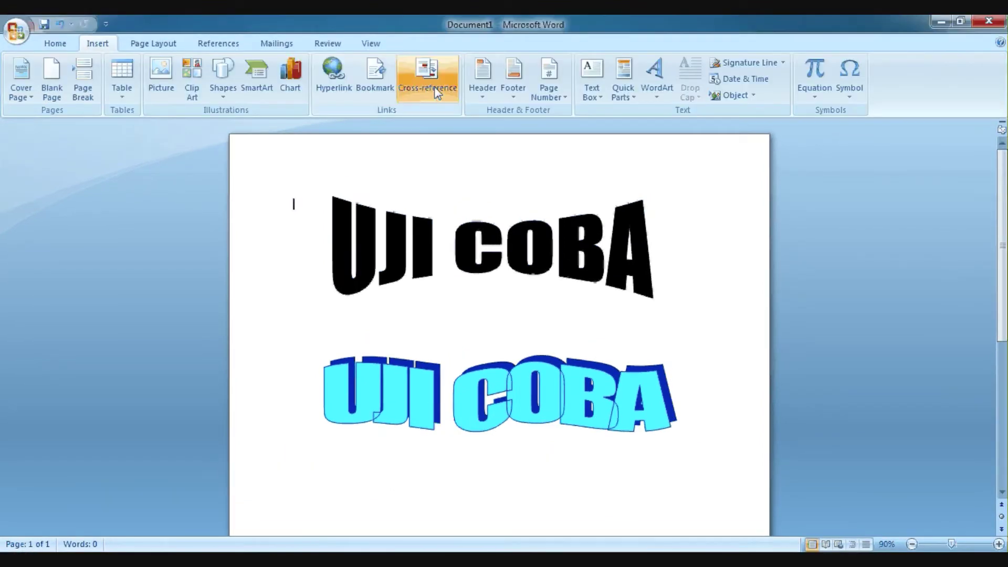
left_click(657, 84)
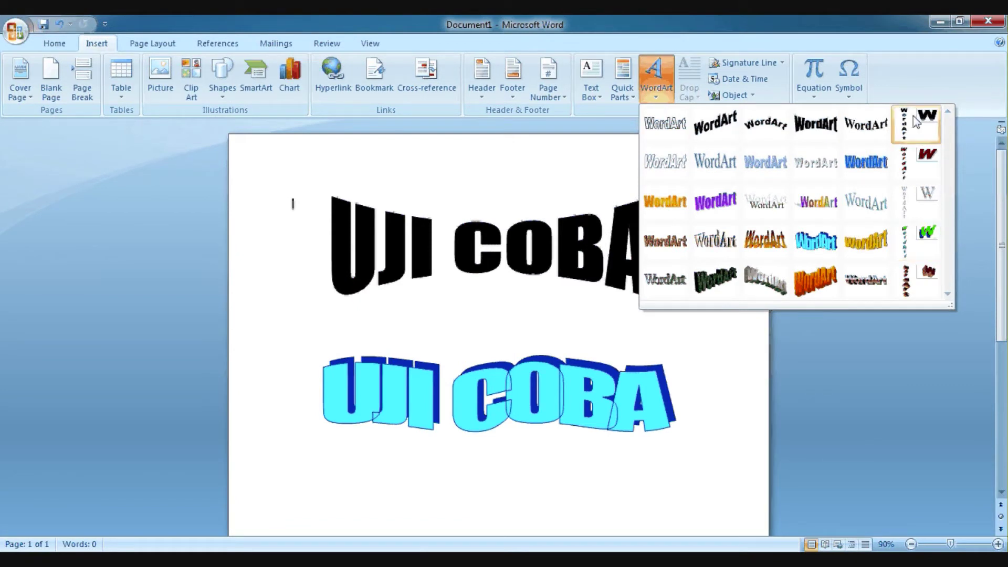
left_click(916, 162)
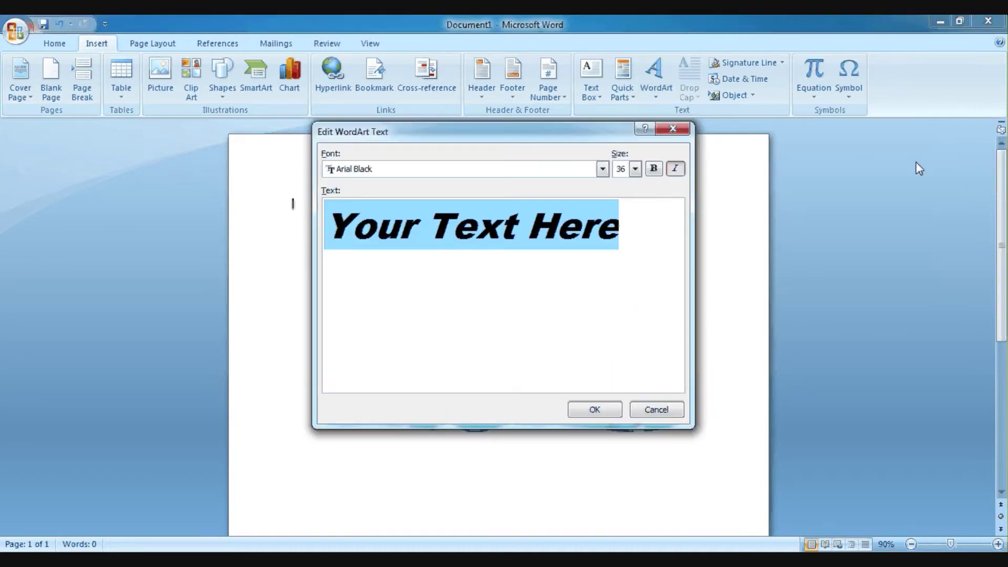
type("UJI")
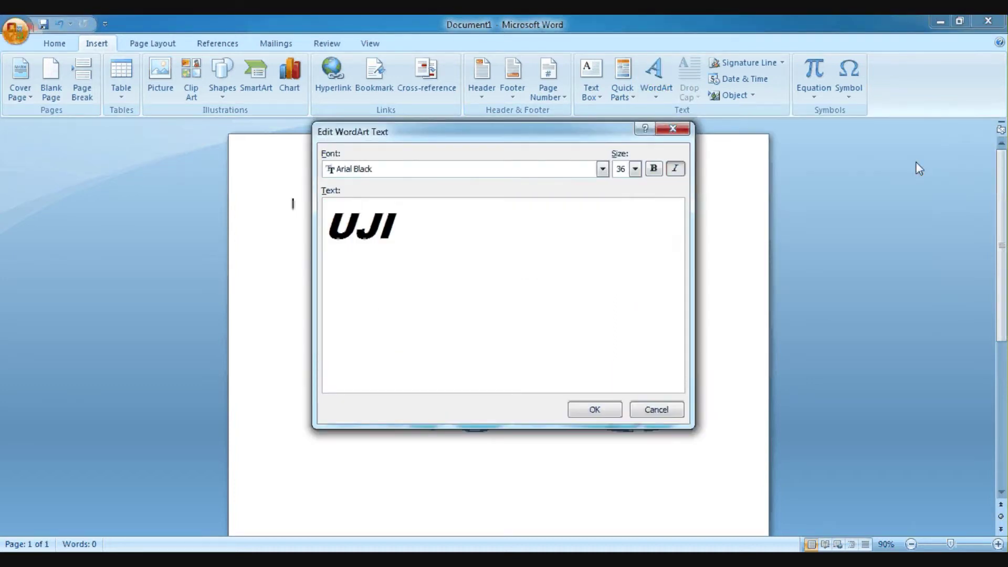
type(" COBA")
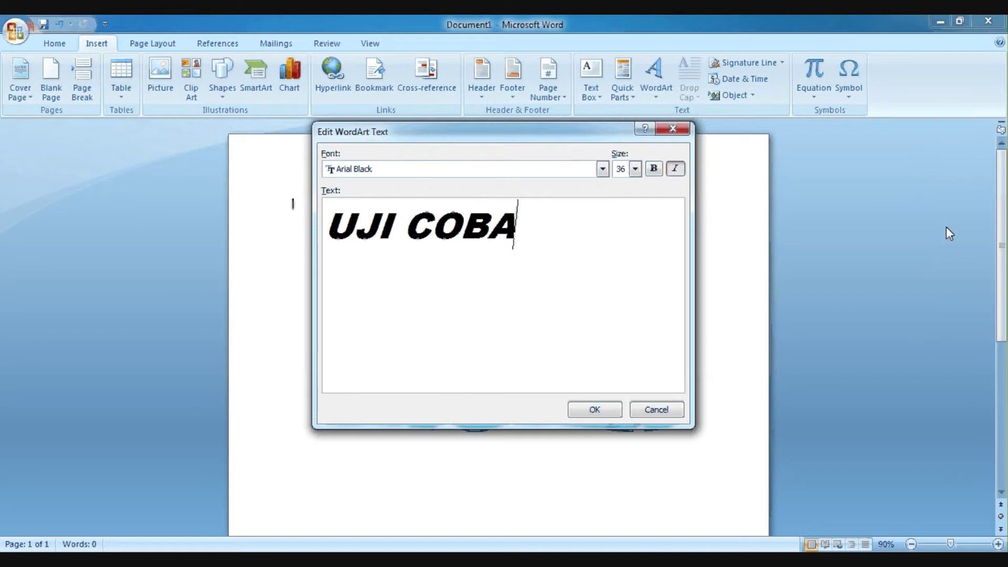
left_click(581, 413)
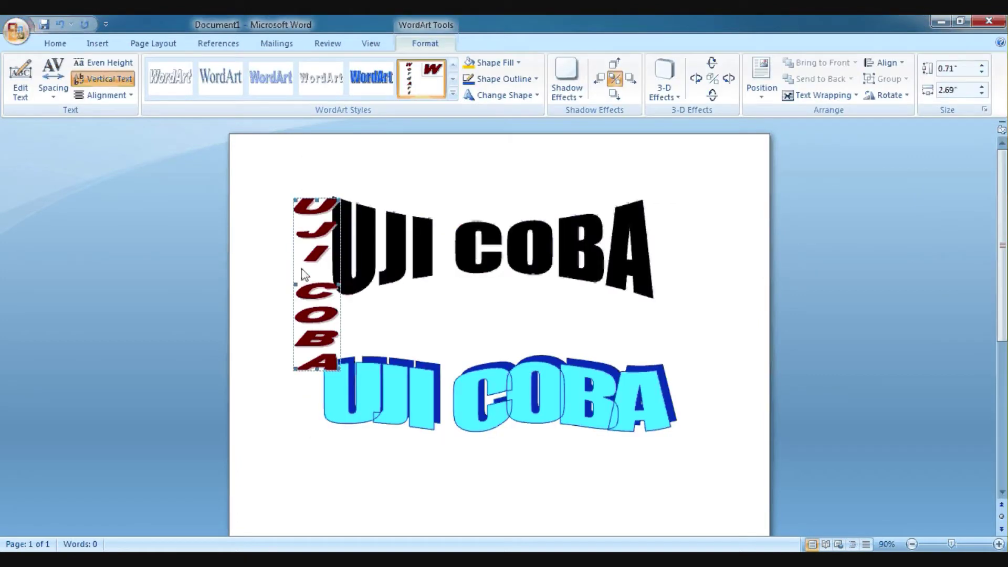
Step: Set the vertical WordArt Behind Text, place it left below the cyan title, and enlarge it to 1.18" × 3.19"
left_click(822, 95)
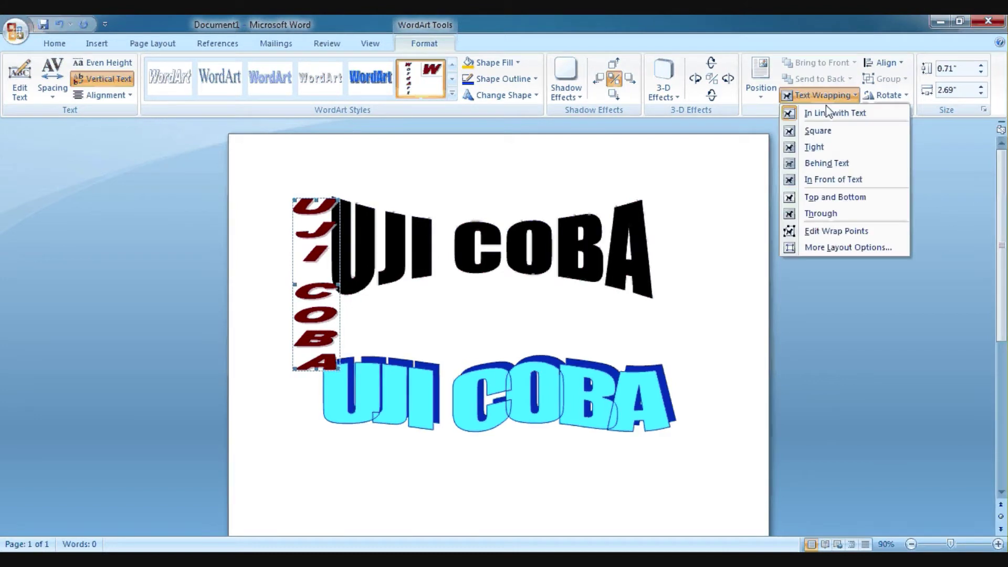
left_click(827, 163)
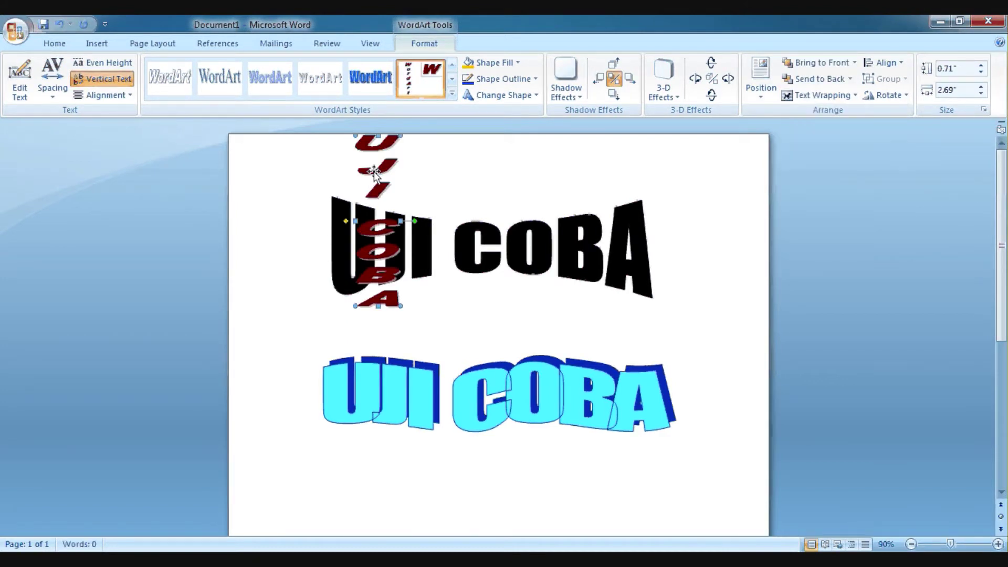
left_click_drag(373, 172, 424, 420)
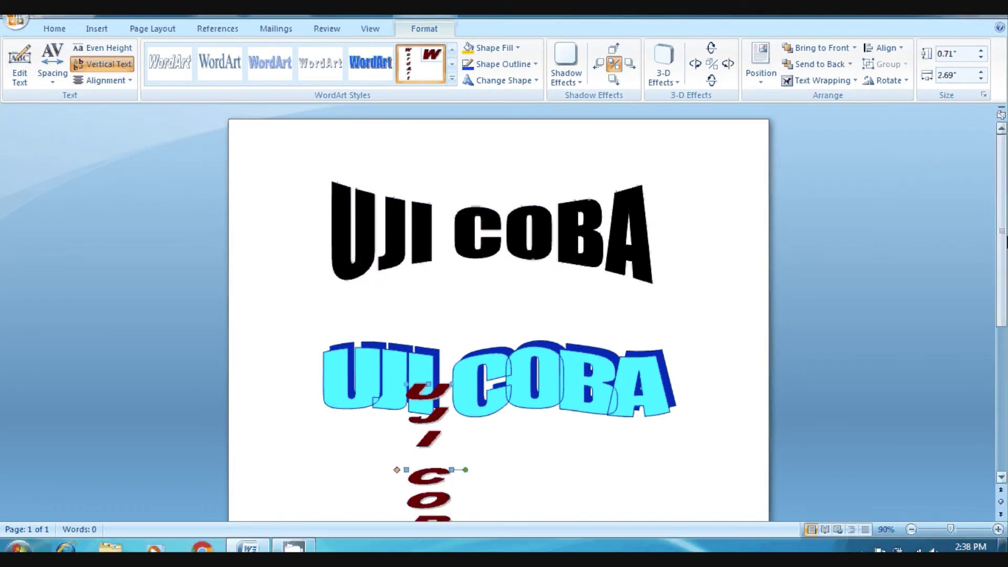
scroll(499, 316, "down", 3)
scroll(533, 343, "down", 1)
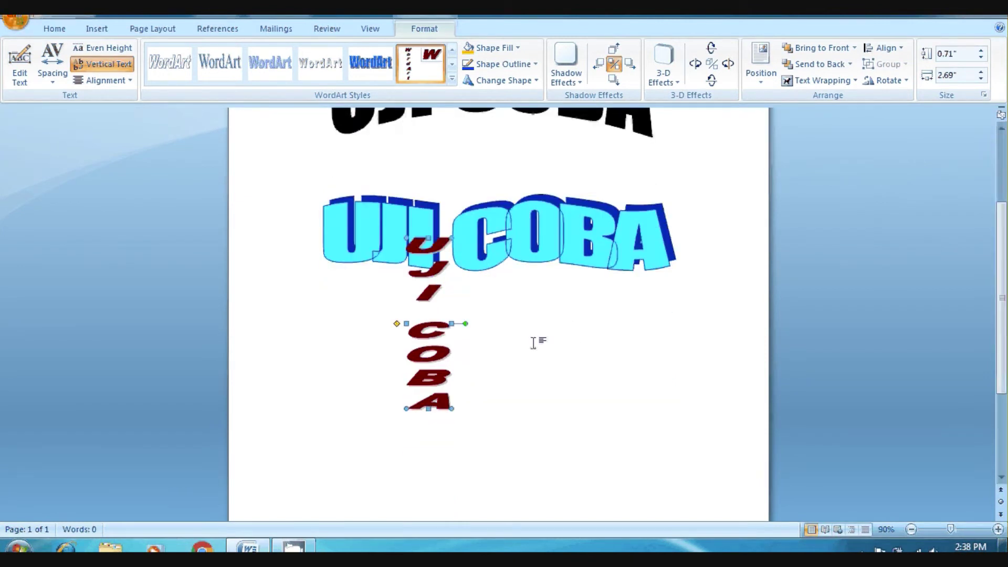
left_click_drag(394, 372, 372, 406)
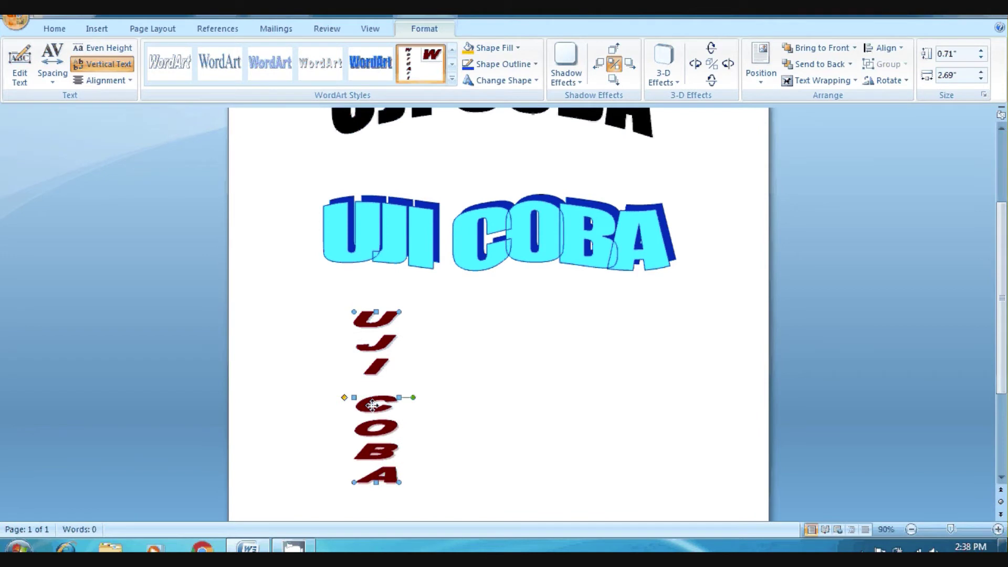
left_click_drag(1000, 305, 1004, 326)
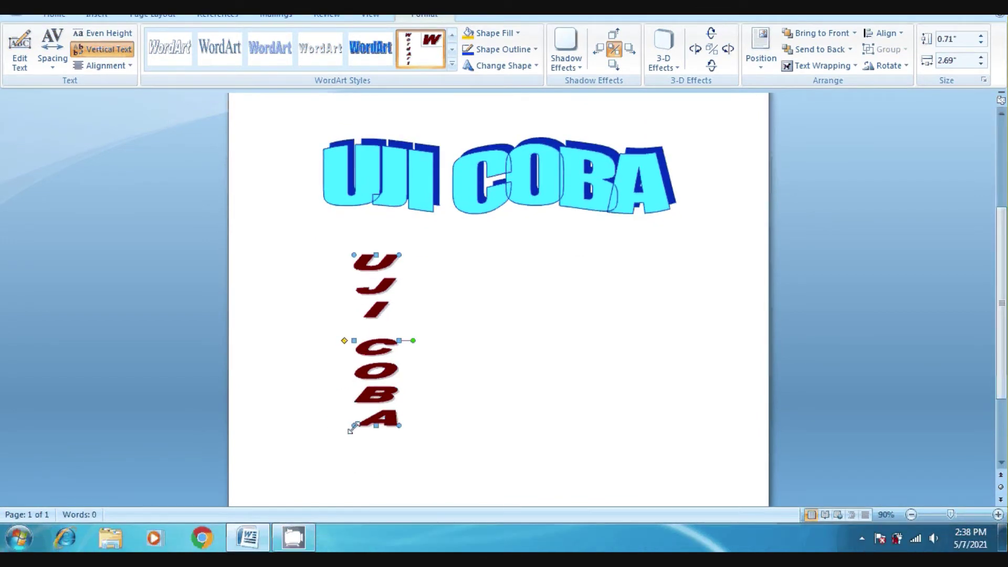
left_click_drag(352, 427, 321, 457)
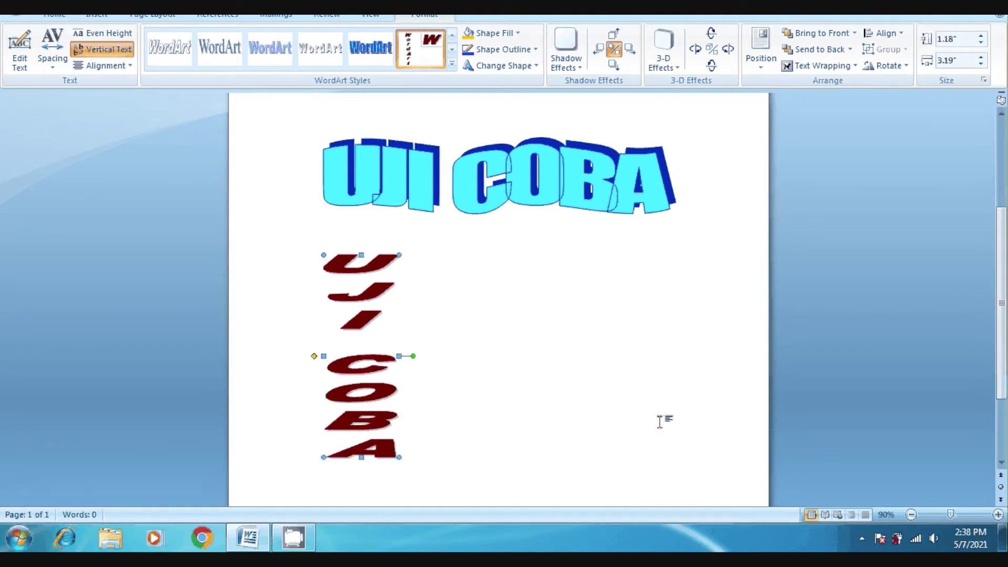
left_click_drag(1004, 331, 1006, 327)
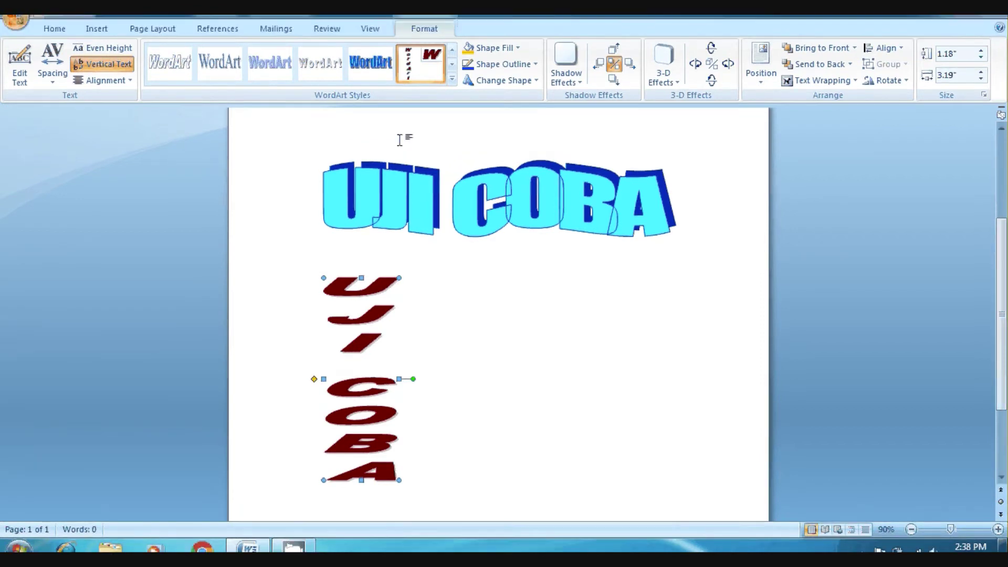
Step: Insert a fourth 'UJI COBA' WordArt using the vertical brown 3D style
left_click(96, 45)
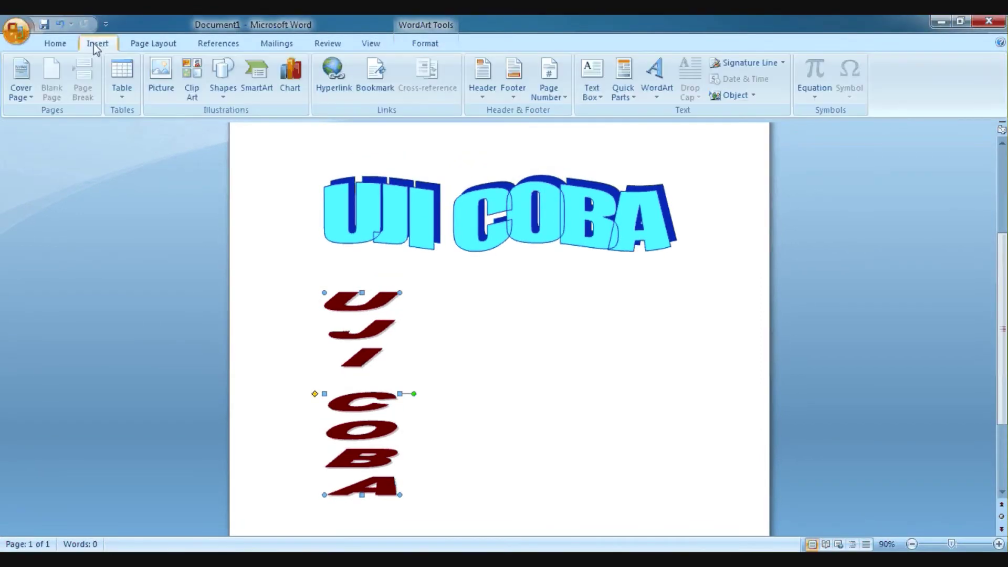
left_click(657, 95)
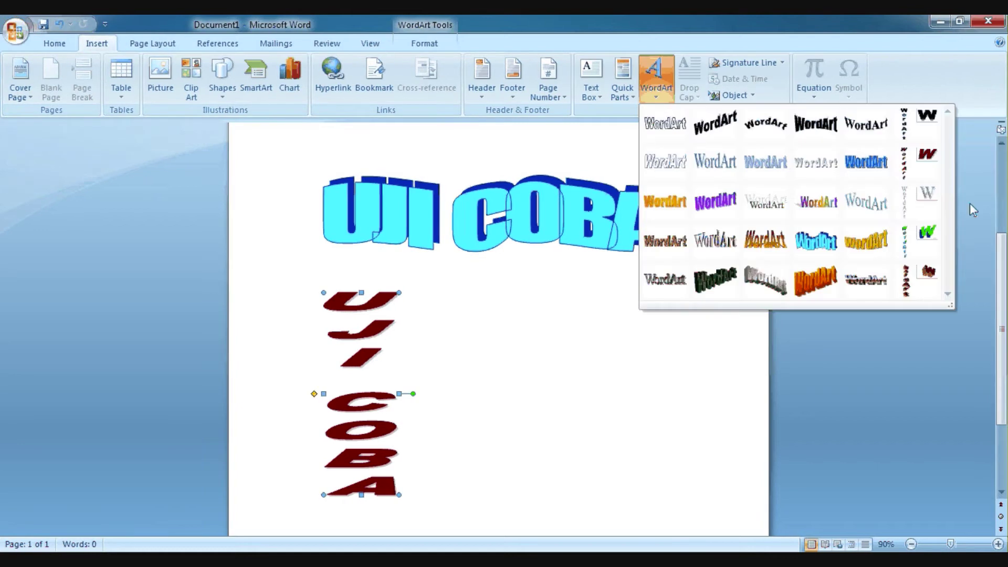
left_click(927, 263)
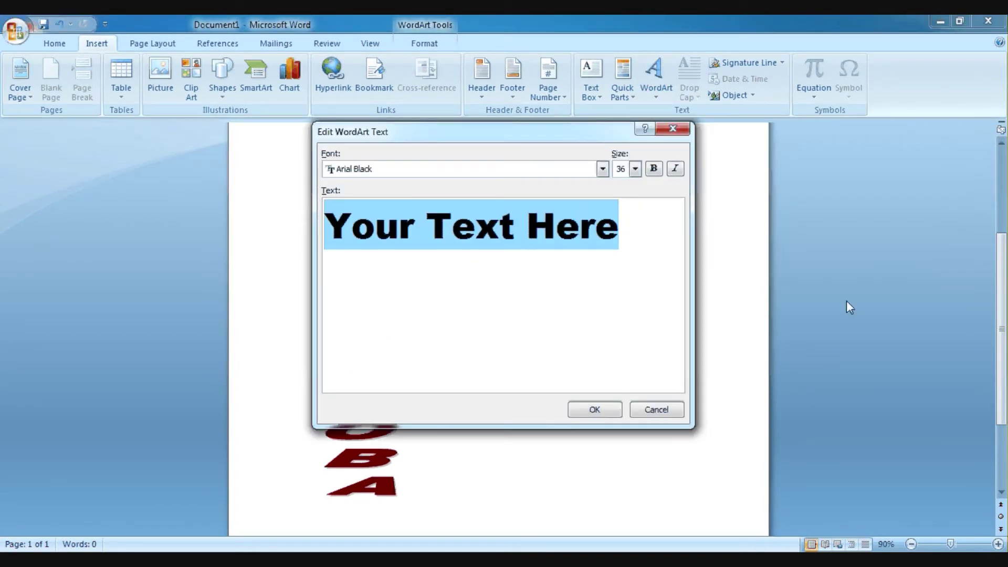
type("UJI COBA")
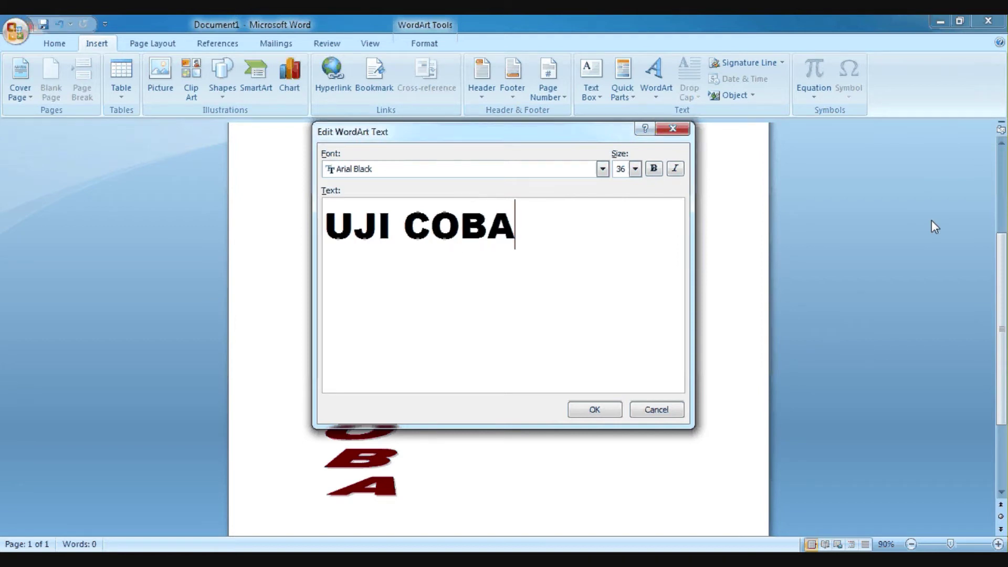
left_click(595, 412)
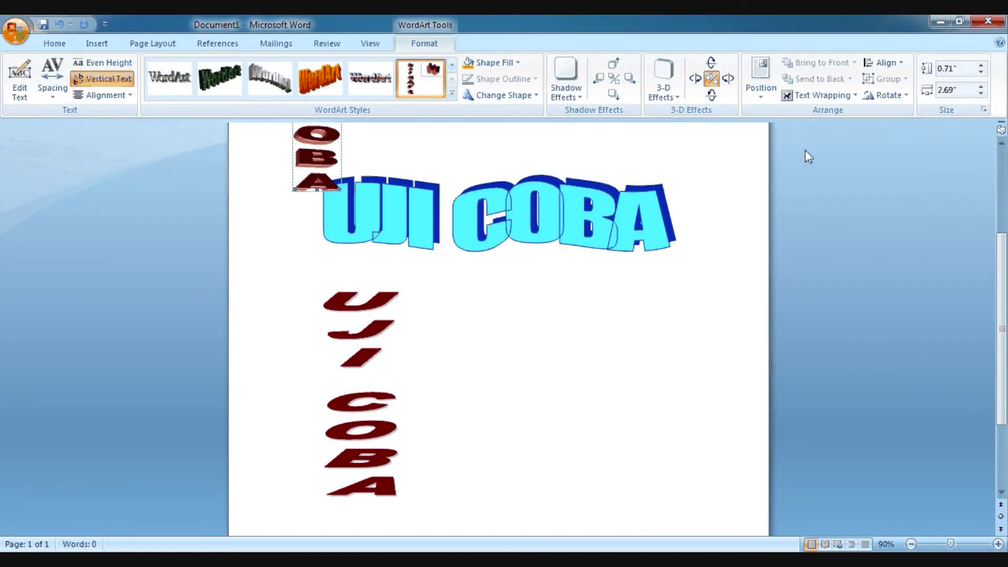
Step: Set the 3D WordArt Behind Text, place it right of the maroon one, and resize it to 1.34" × 2.92"
left_click(798, 99)
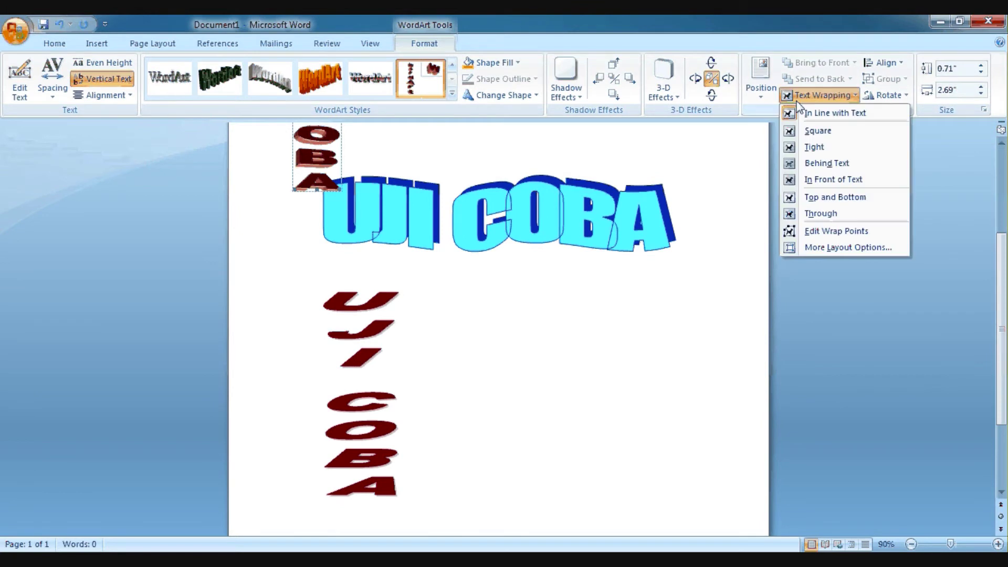
left_click(821, 168)
left_click_drag(393, 133, 458, 168)
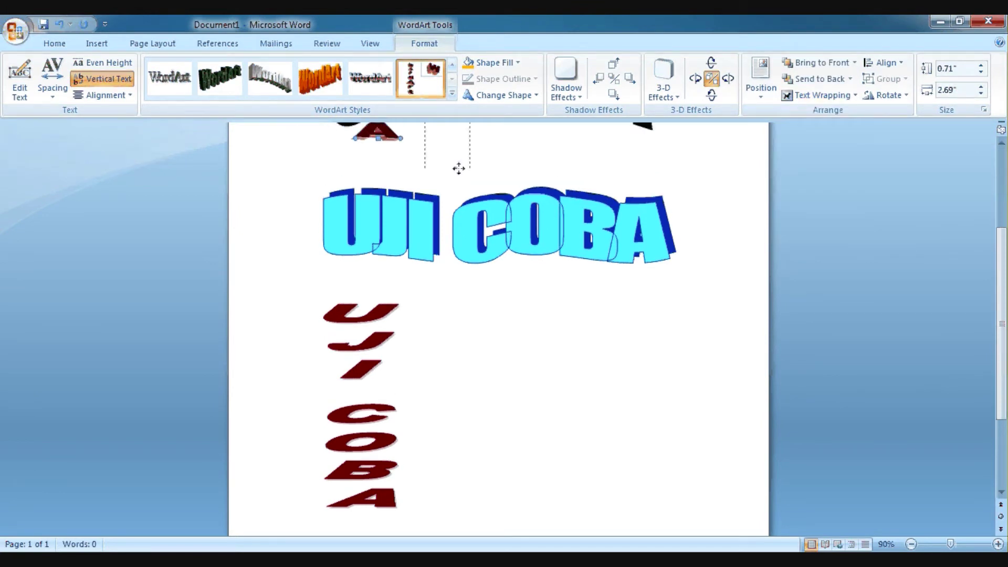
scroll(585, 455, "down", 2)
mouse_move(585, 455)
left_mouse_down()
mouse_move(579, 436)
mouse_move(664, 441)
mouse_move(631, 437)
left_mouse_up()
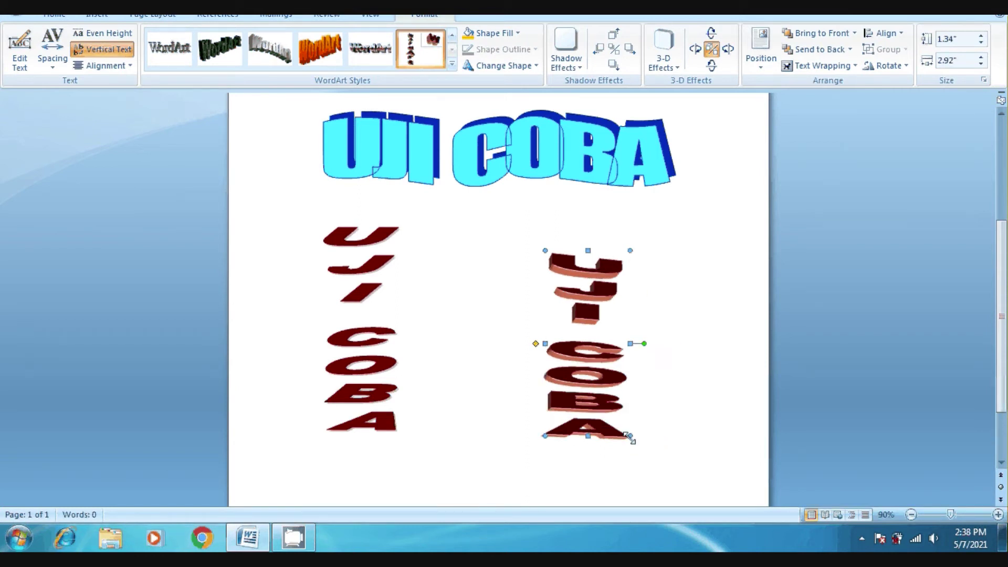
left_click_drag(632, 440, 614, 433)
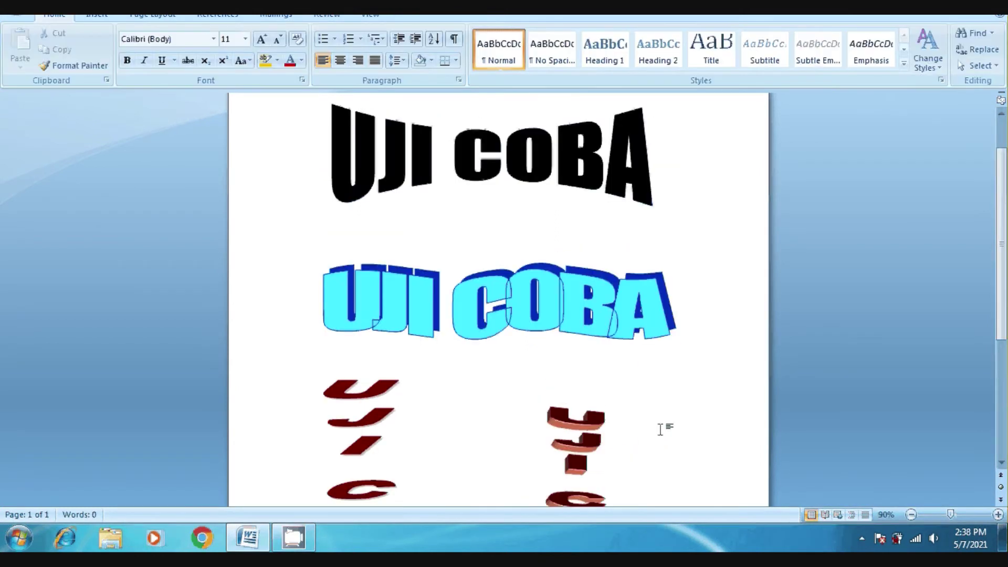
Step: Stretch the right 3D vertical WordArt taller and shift it further right
left_click(569, 413)
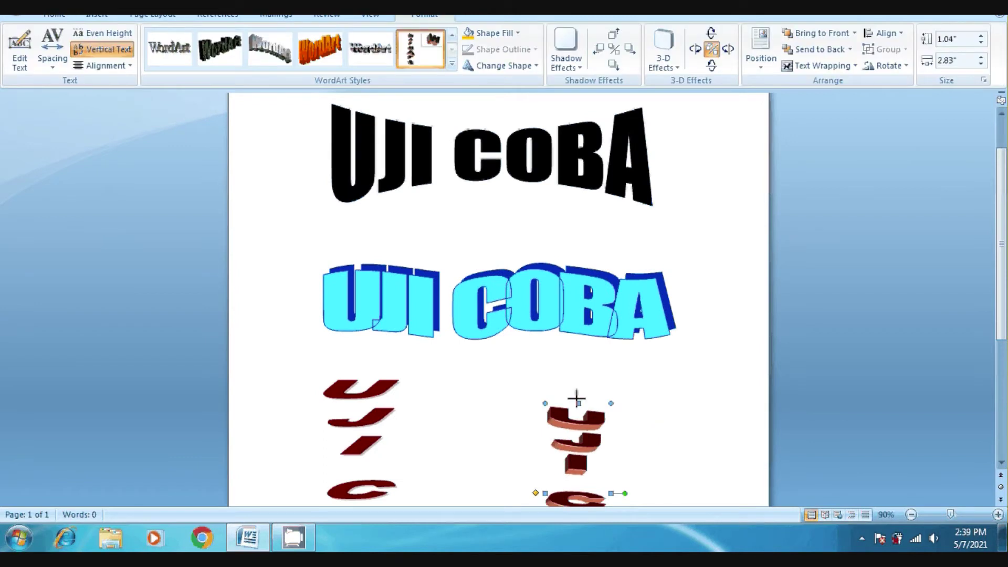
left_click_drag(576, 399, 577, 386)
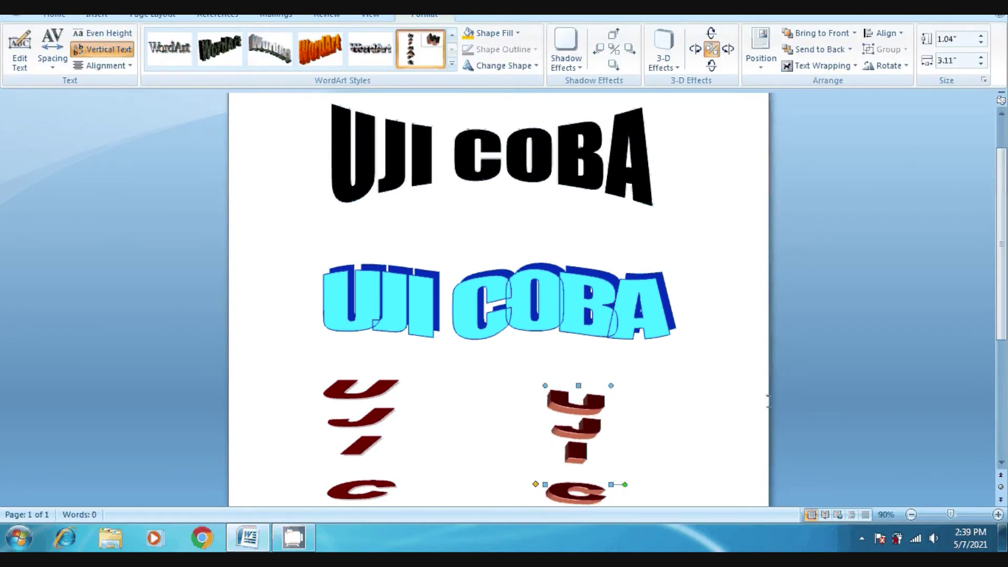
left_click(768, 402)
scroll(499, 299, "down", 5)
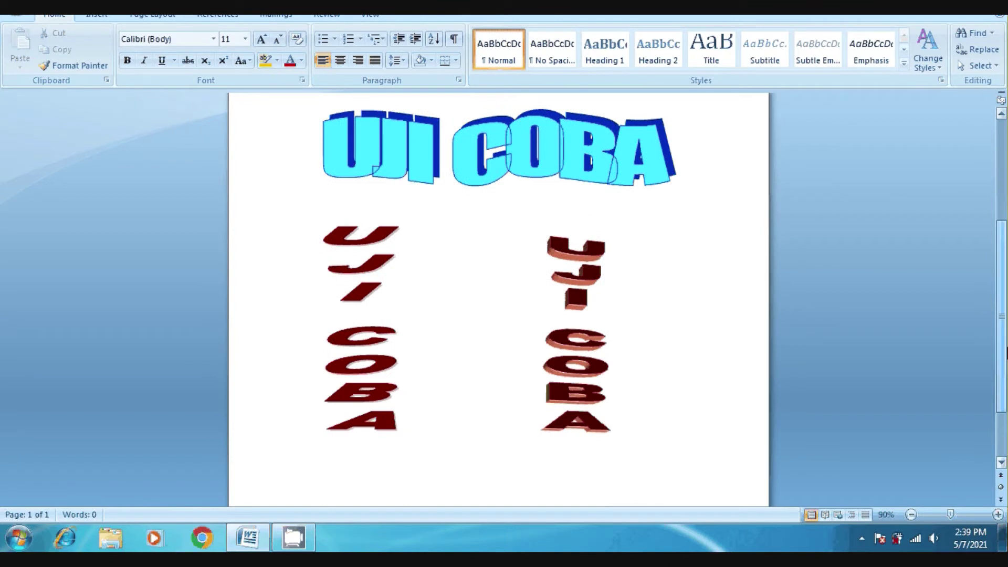
left_click(579, 341)
left_click_drag(579, 341, 628, 353)
left_click(375, 347)
Step: Move both vertical UJI COBA WordArts lower on the page
scroll(422, 362, "up", 5)
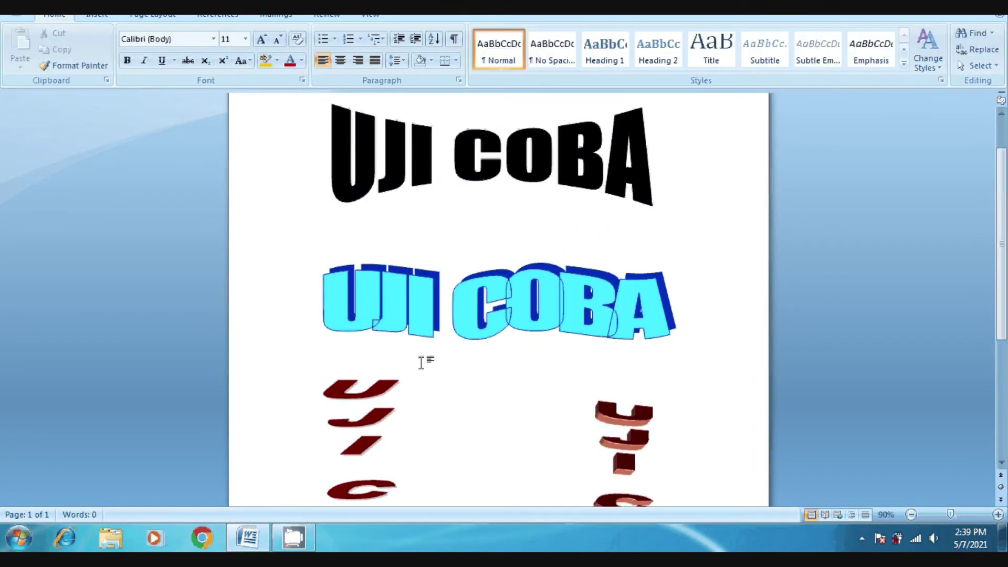
scroll(981, 258, "up", 2)
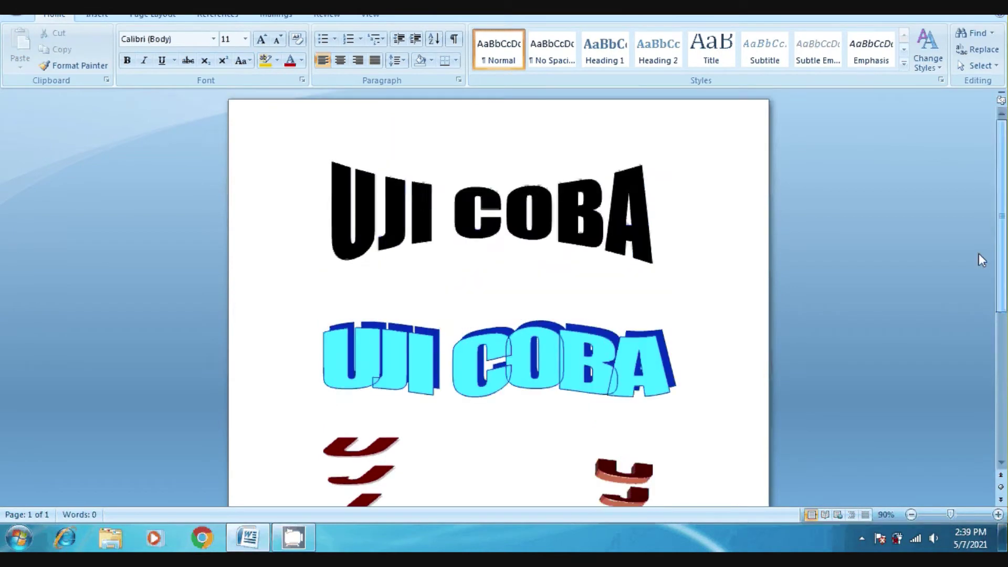
scroll(979, 253, "down", 5)
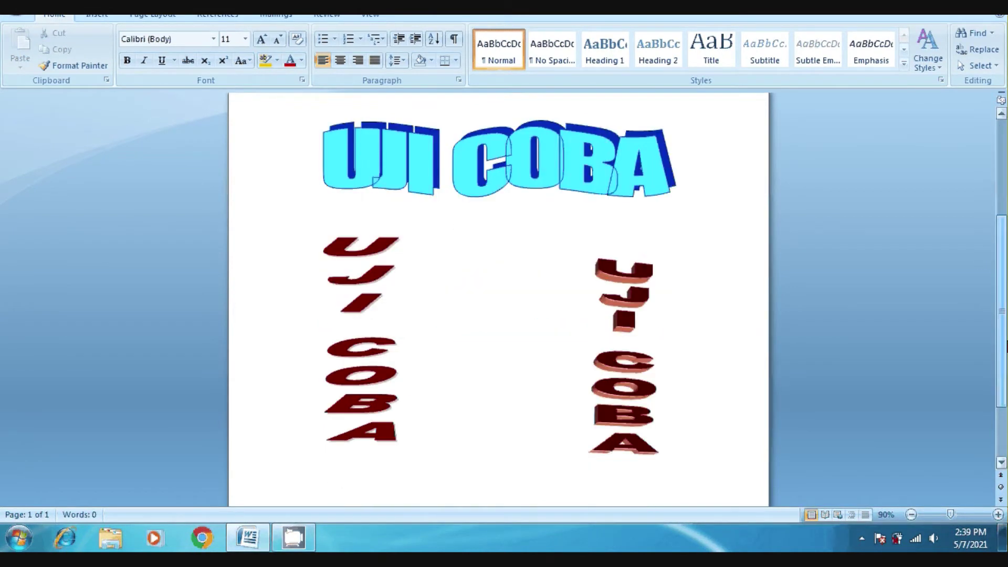
scroll(353, 355, "down", 1)
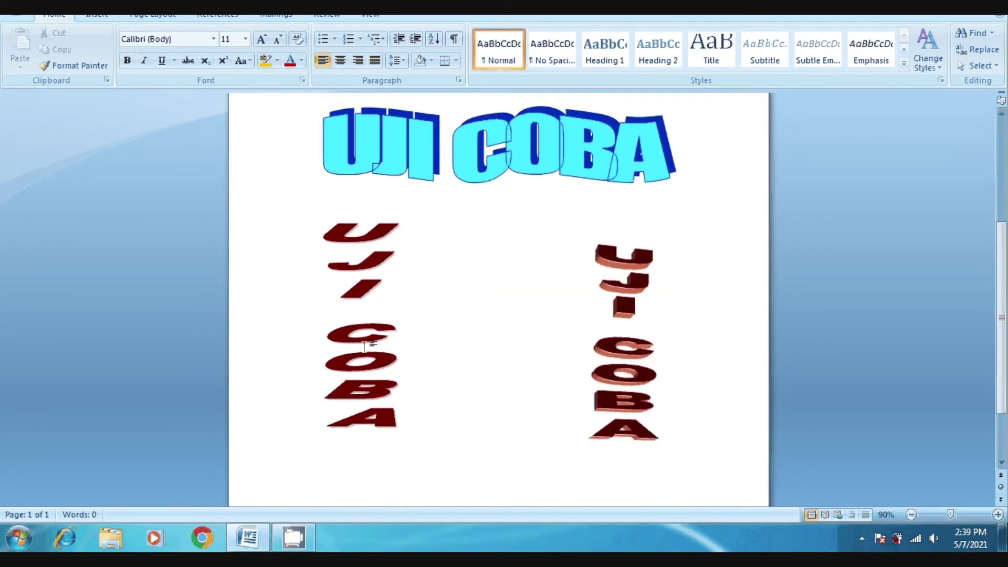
left_click(363, 385)
left_click_drag(362, 385, 366, 441)
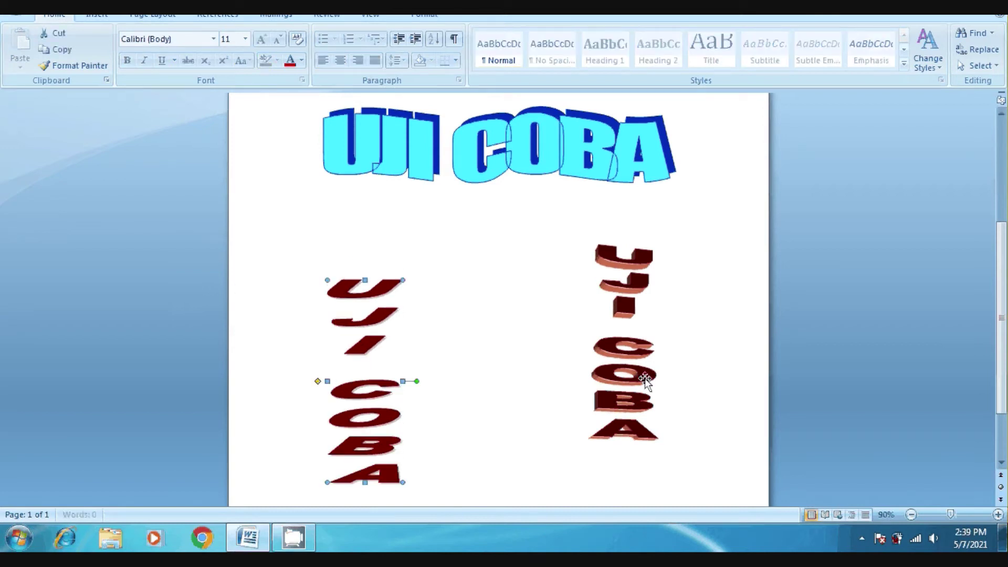
left_click_drag(645, 378, 635, 427)
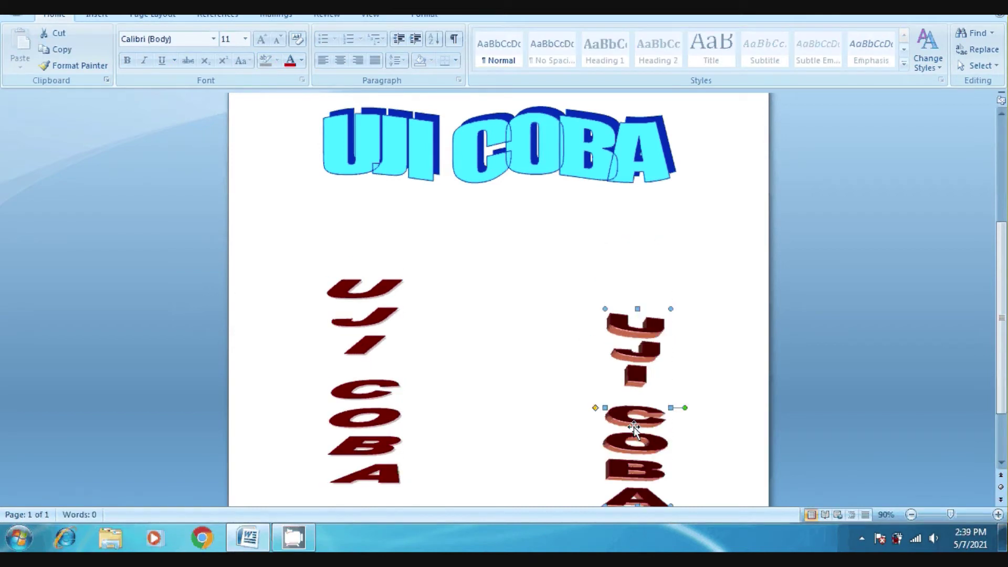
left_click(356, 409)
left_click_drag(356, 410, 352, 445)
Step: Nudge the right vertical UJI COBA slightly up and to the right
left_click(640, 415)
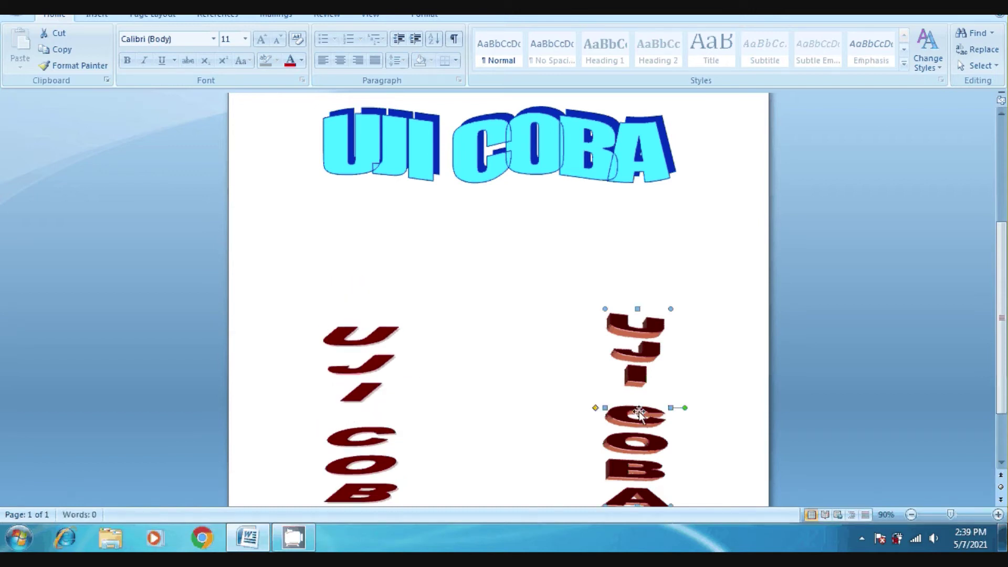
mouse_move(640, 415)
left_mouse_down()
mouse_move(652, 403)
mouse_move(654, 416)
left_mouse_up()
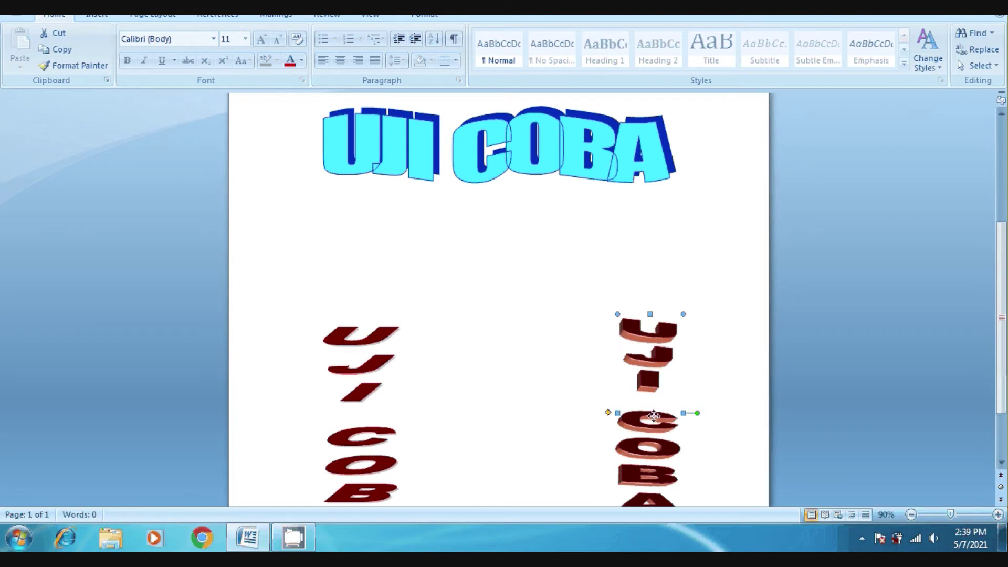
left_click_drag(1003, 322, 1003, 274)
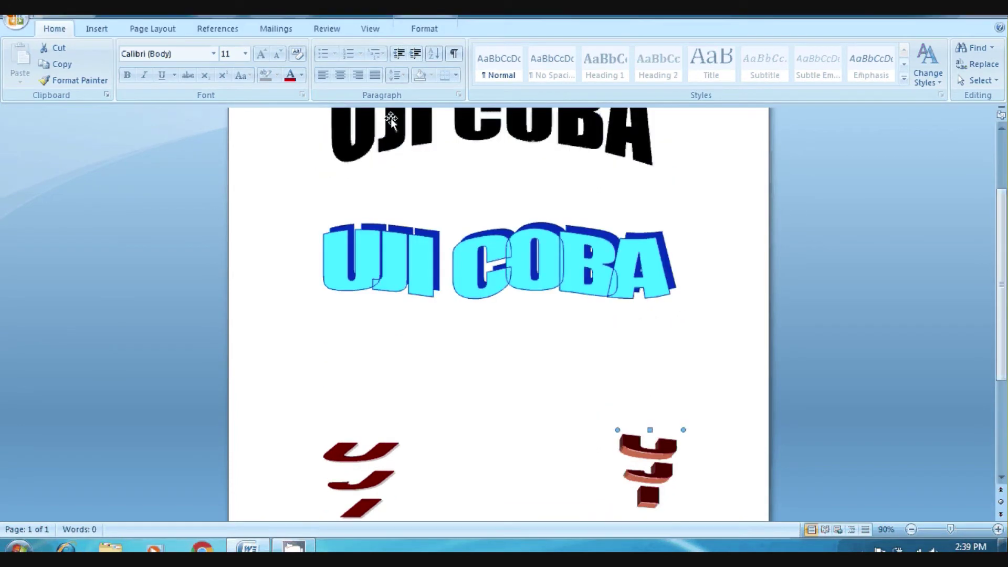
left_click(93, 29)
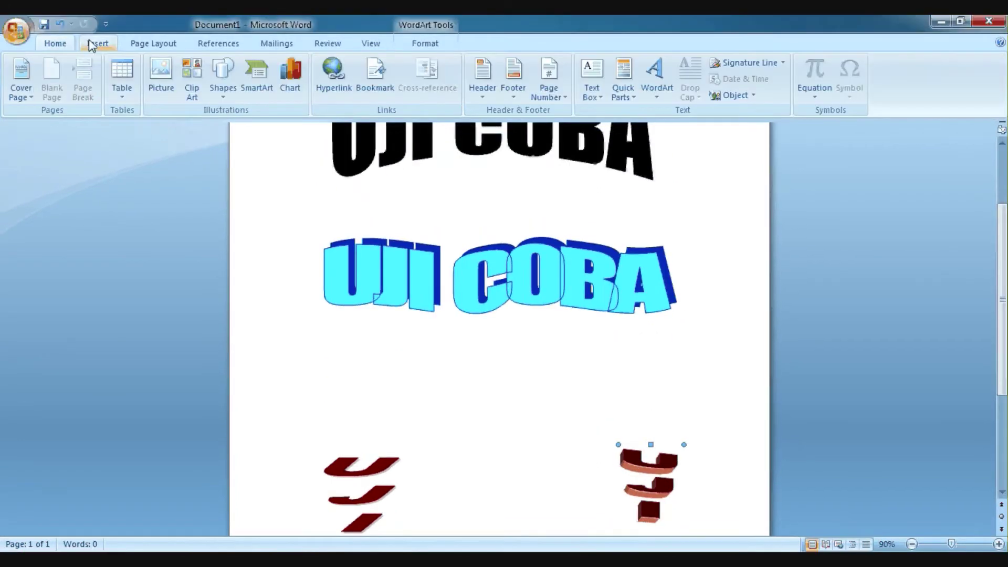
Step: Insert a green, faded-shadow WordArt reading 'WORD ART' and set it Behind Text
left_click(656, 79)
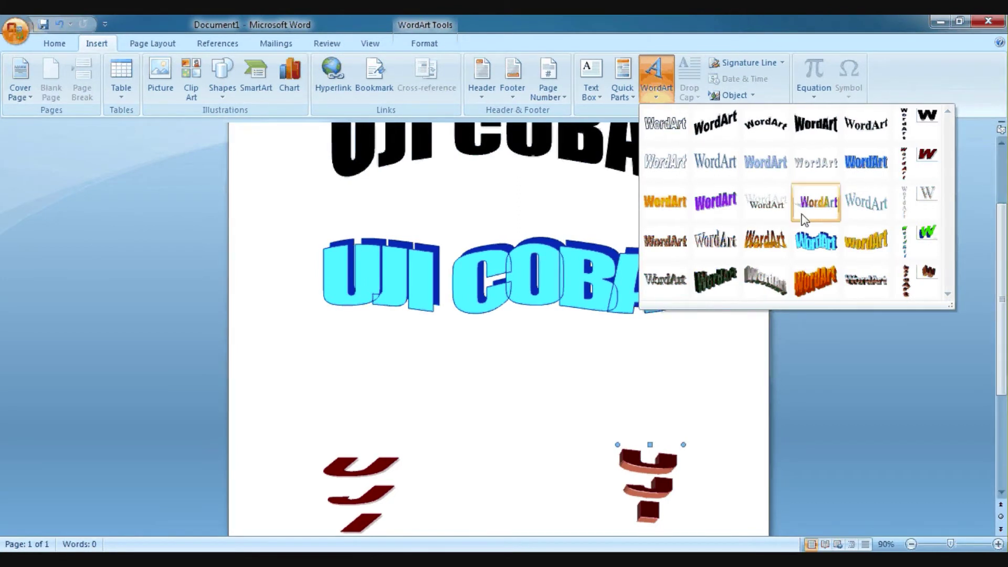
left_click(769, 210)
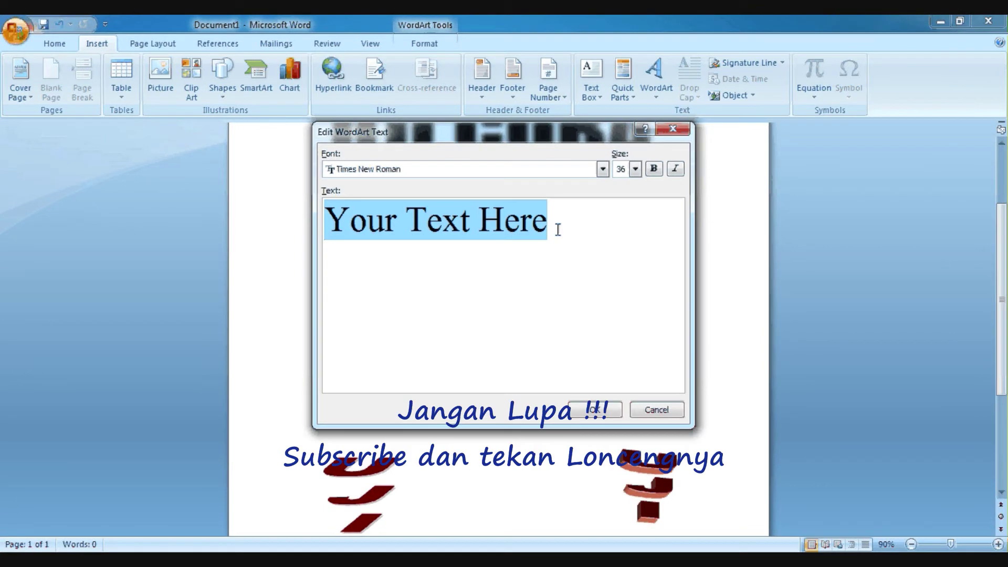
type("WOR")
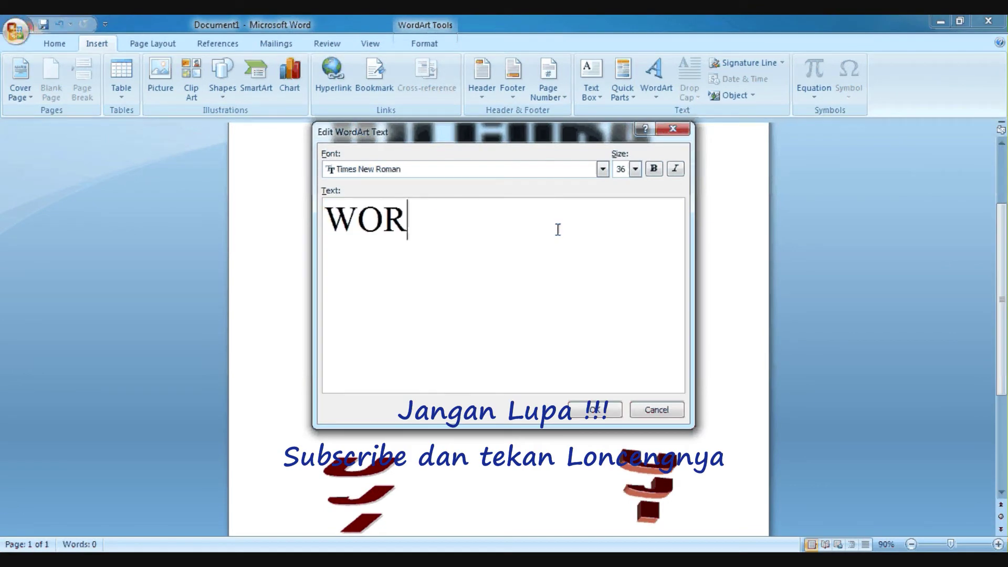
type("D ART")
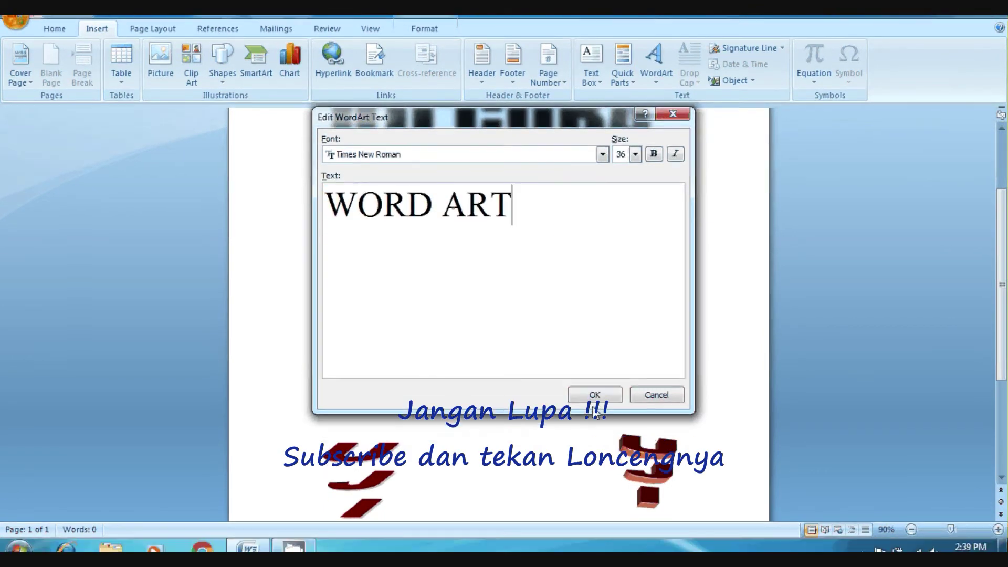
left_click(589, 395)
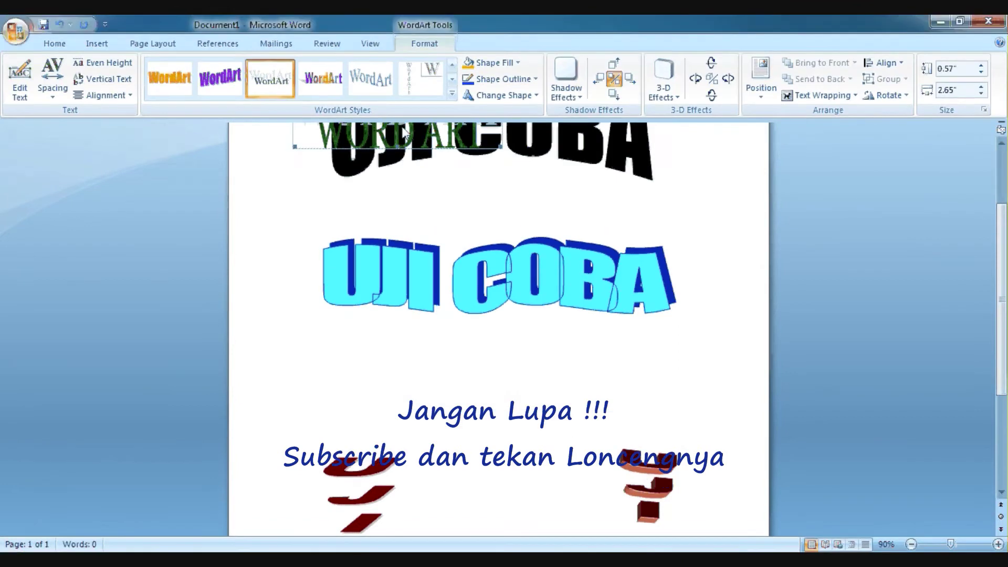
left_click(822, 95)
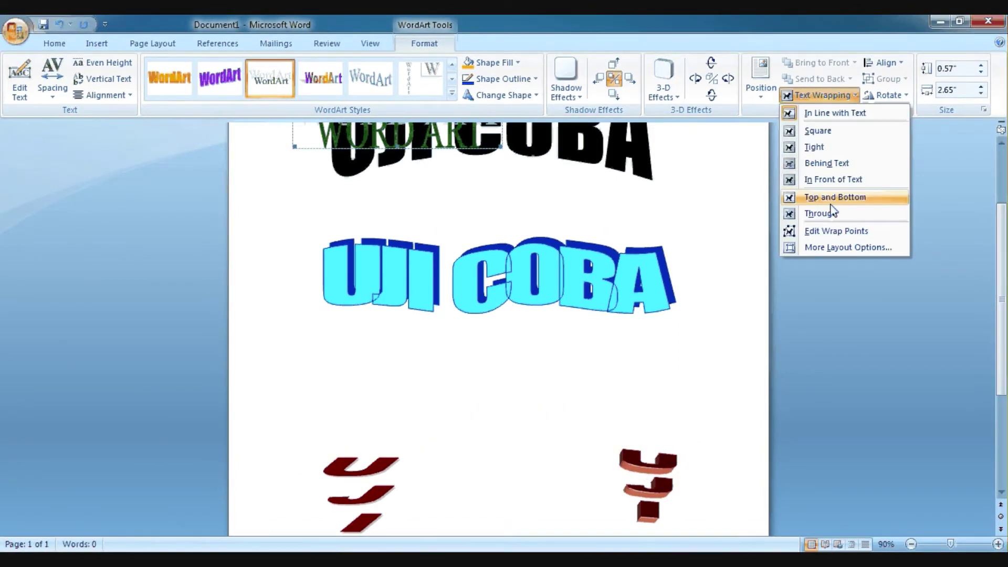
left_click(826, 163)
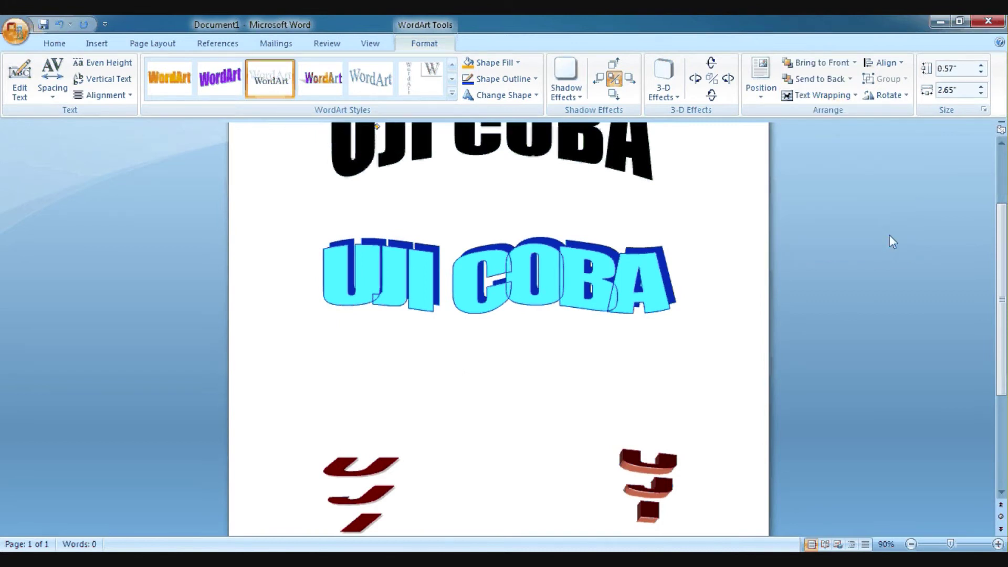
Step: Cut and paste the black UJI COBA WordArt, then return it to the page top
scroll(890, 235, "up", 3)
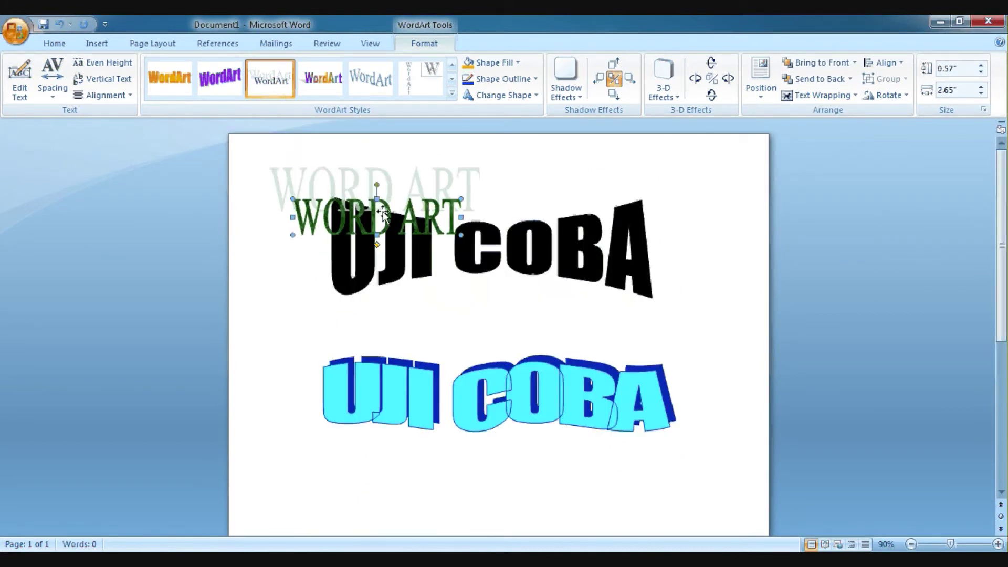
left_click(391, 257)
key("Delete")
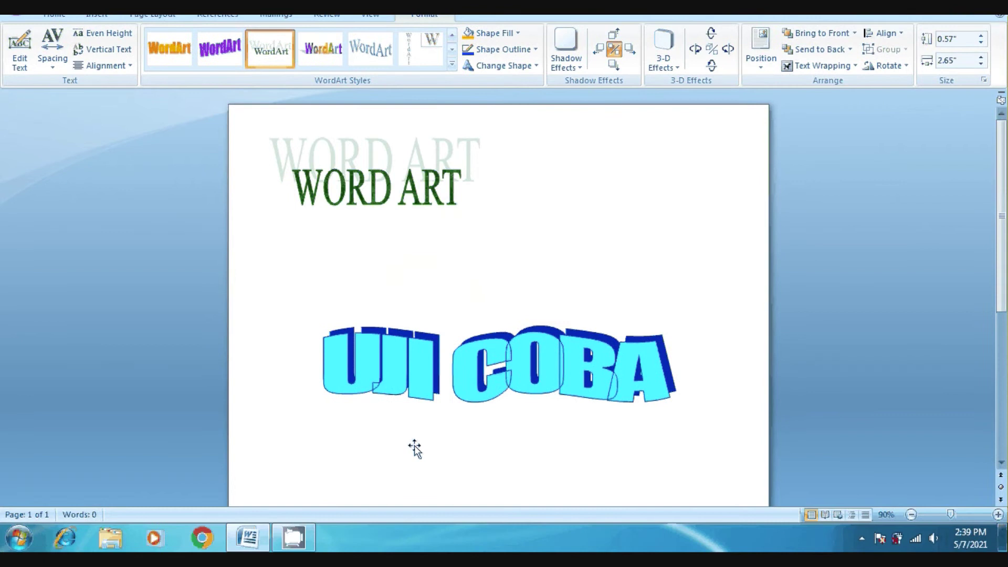
key("ctrl+v")
left_click_drag(414, 447, 384, 185)
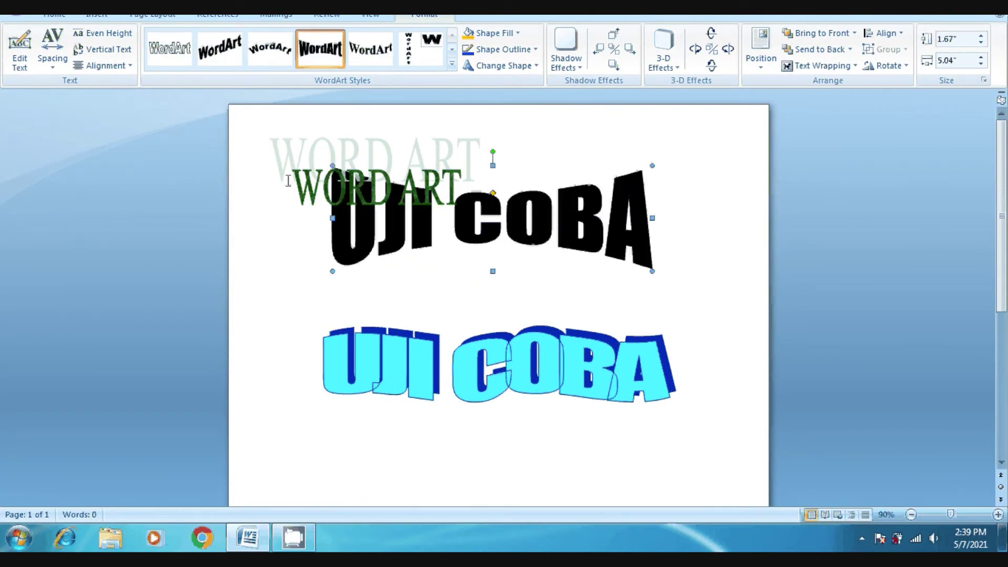
Step: Place WORD ART below the cyan UJI COBA and enlarge it to 1.42" × 4.36"
left_click(290, 182)
left_click_drag(341, 402, 379, 446)
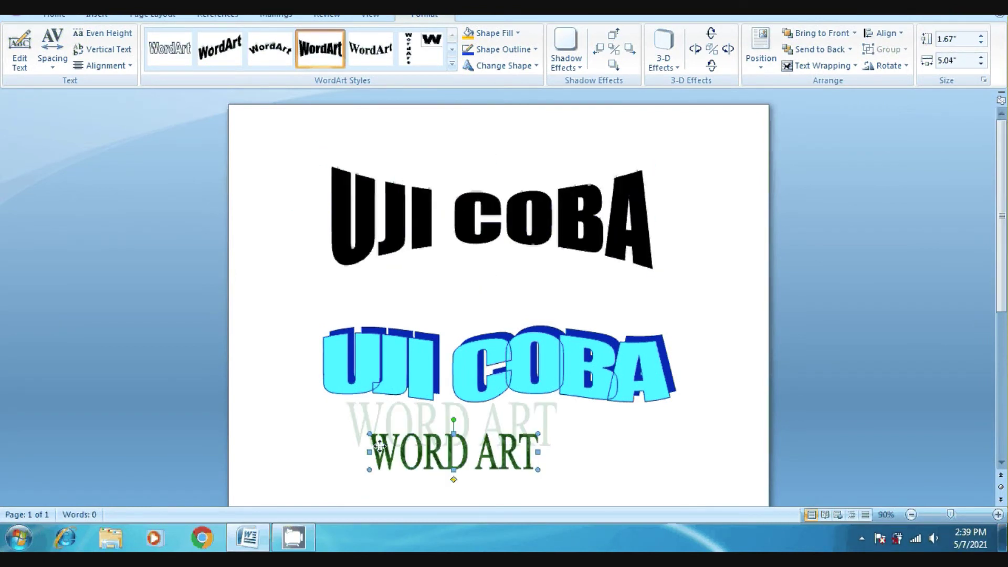
left_click_drag(1005, 249, 1004, 336)
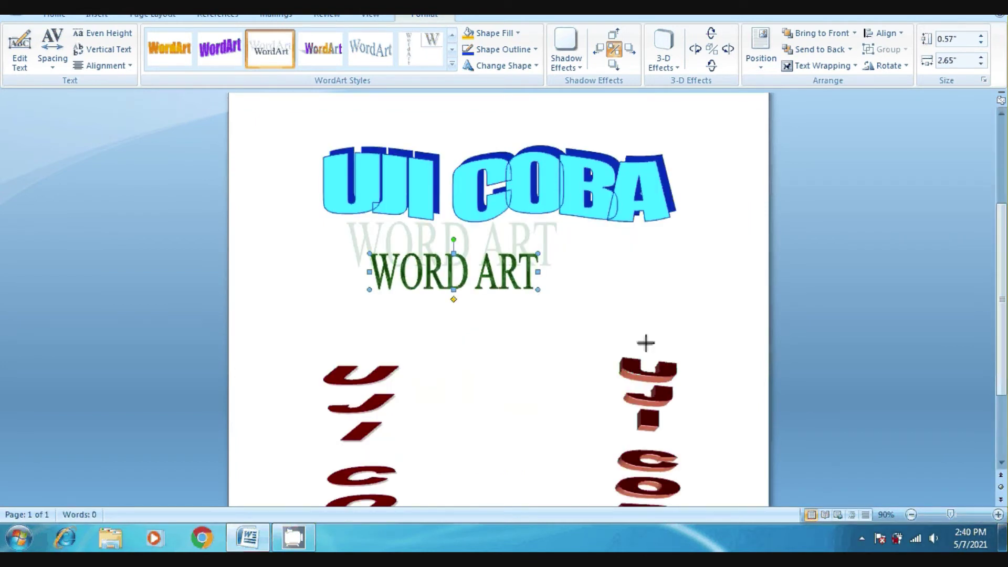
left_click_drag(646, 343, 646, 343)
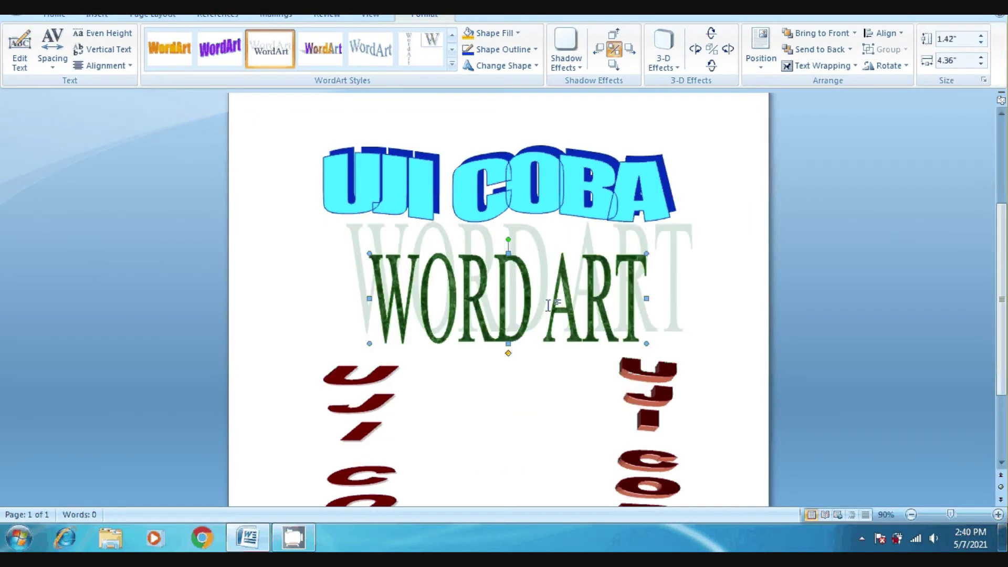
mouse_move(515, 303)
left_mouse_down()
mouse_move(474, 308)
mouse_move(495, 309)
left_mouse_up()
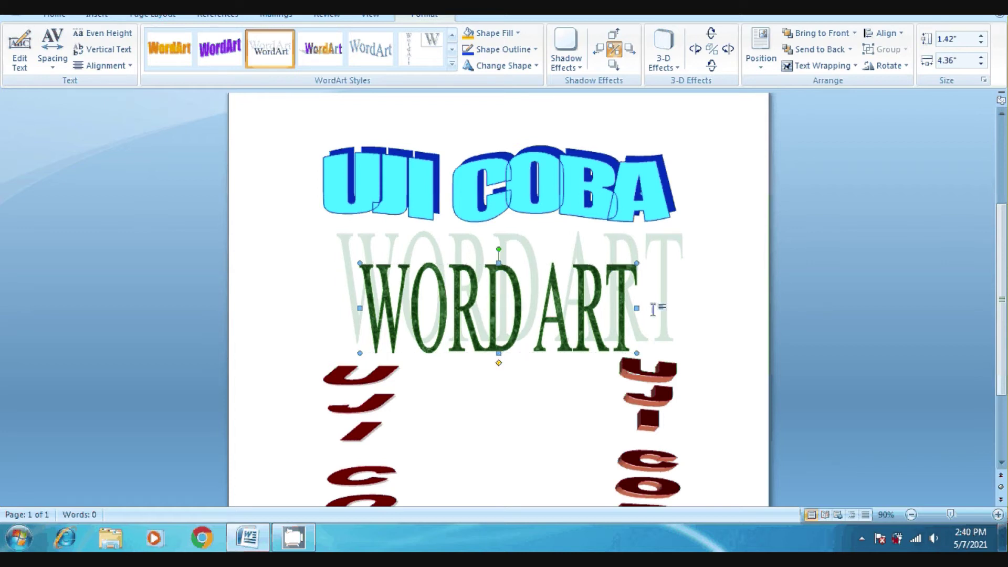
key("Down")
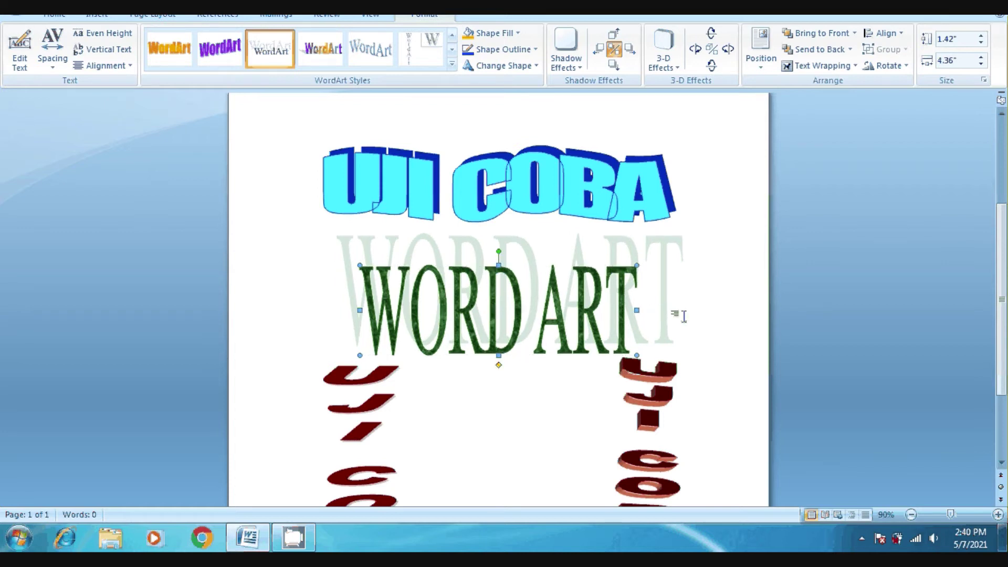
scroll(699, 316, "down", 1)
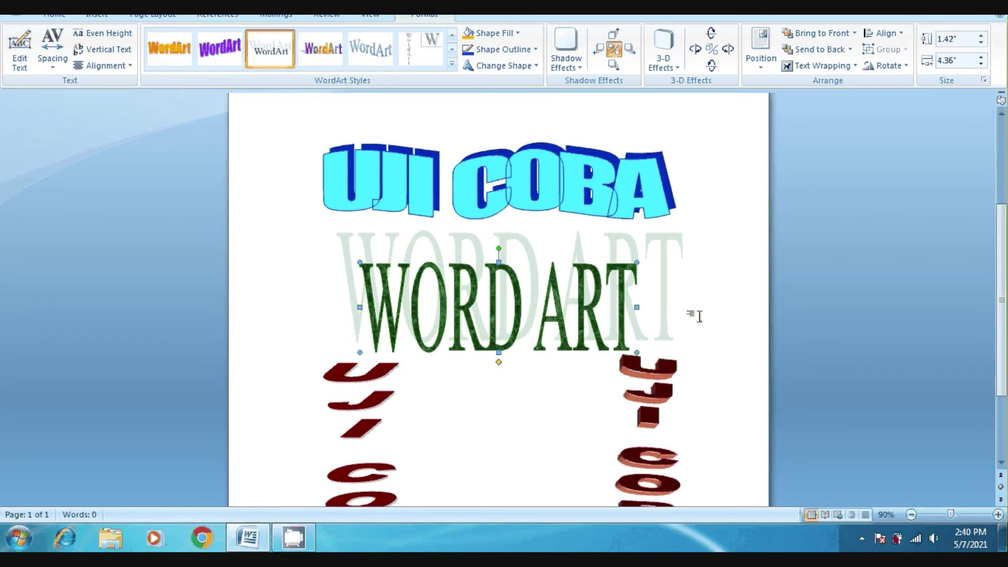
key("ctrl+Home")
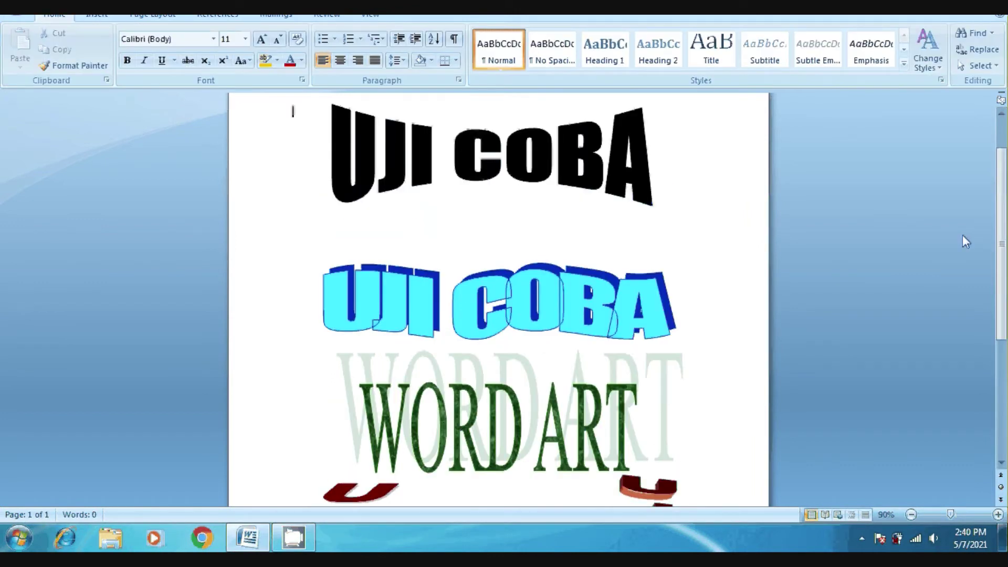
Step: Move the cyan UJI COBA and green WORD ART up to stack closely, then zoom out to 50%
left_click_drag(1002, 231, 1004, 241)
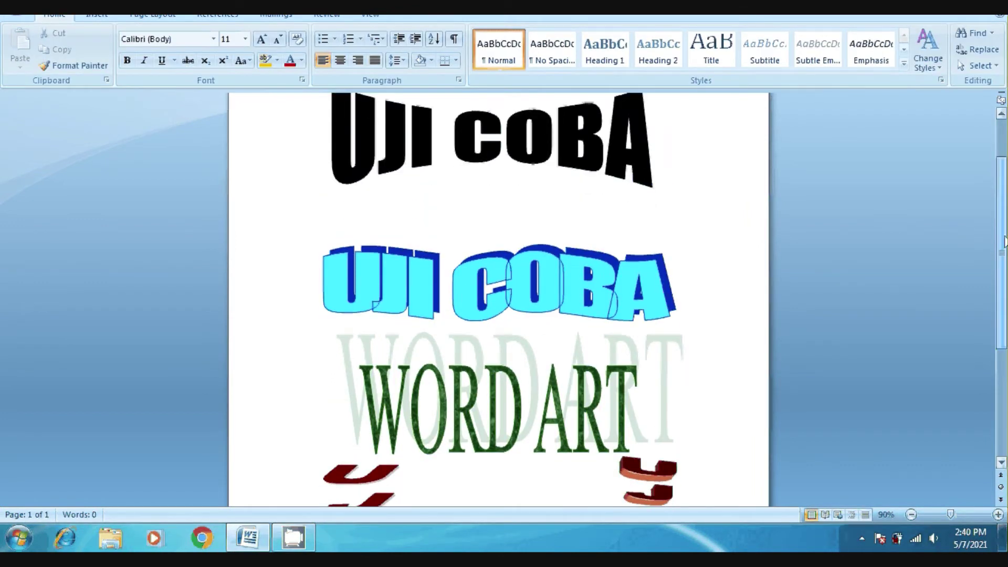
left_click_drag(524, 282, 517, 255)
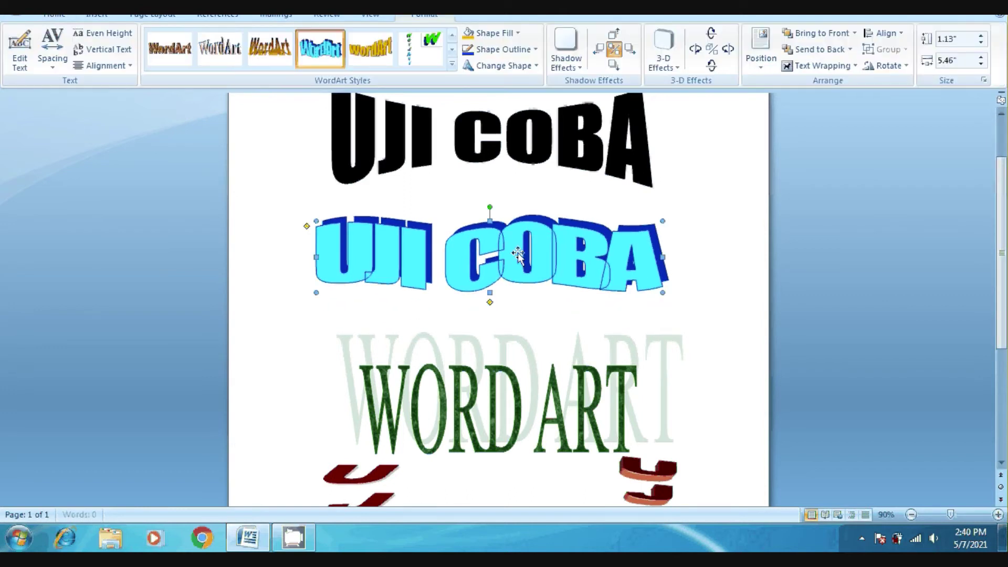
mouse_move(514, 392)
left_mouse_down()
mouse_move(494, 346)
mouse_move(504, 372)
left_mouse_up()
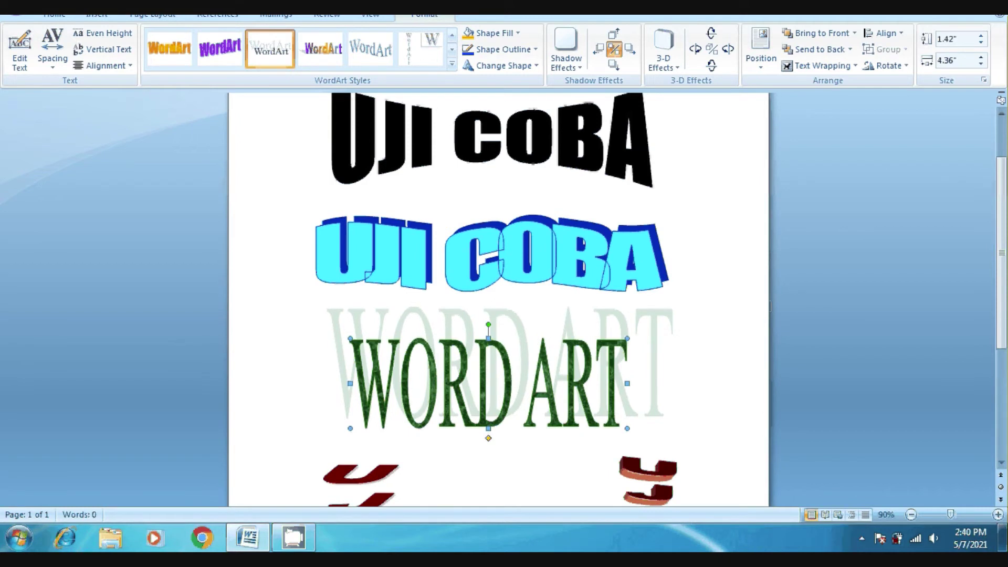
left_click(806, 324)
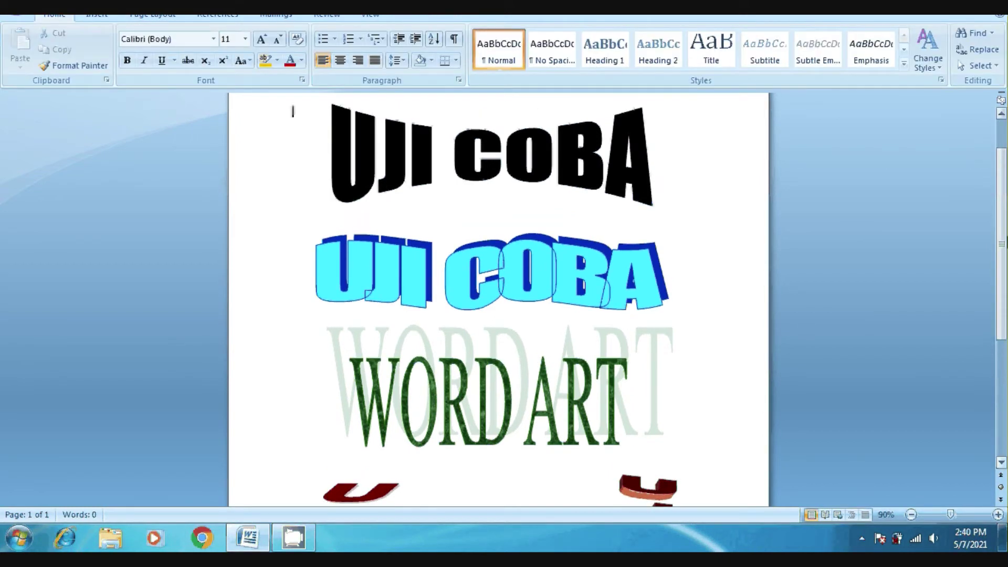
left_click(911, 515)
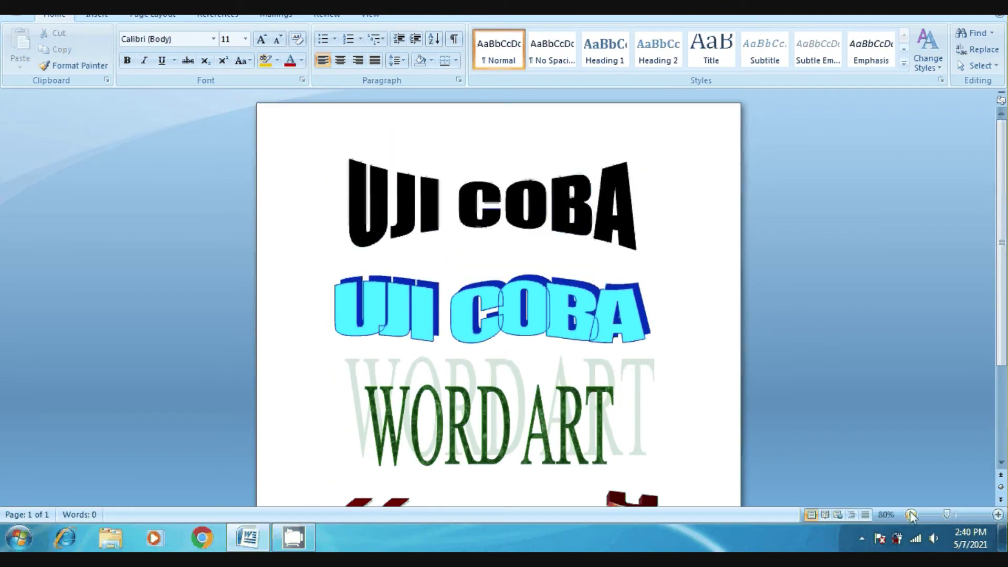
left_click(911, 514)
left_click(912, 514)
left_click(911, 515)
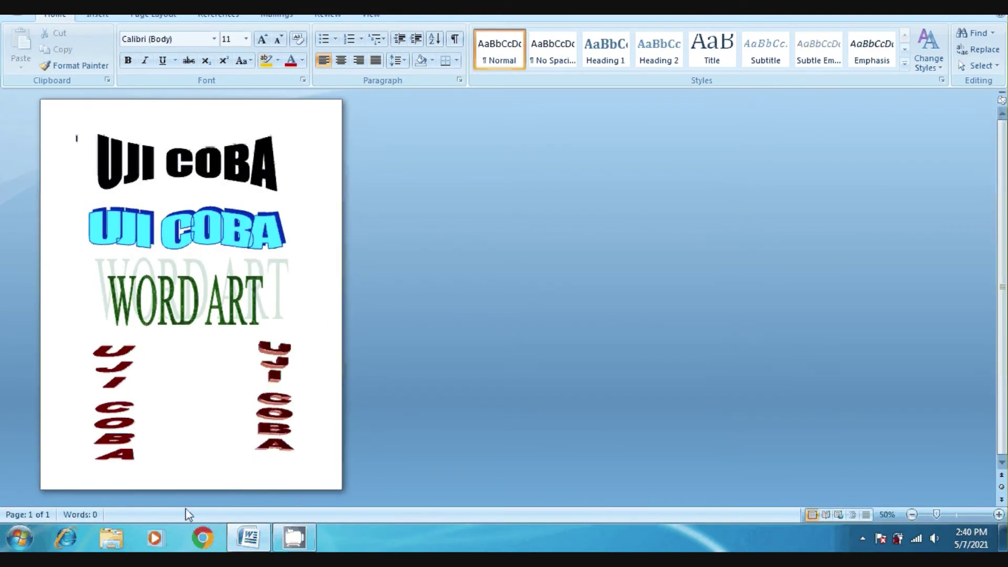
Step: Open the Format WordArt dialog for the black UJI COBA at the top through its right-click menu
left_click(274, 409)
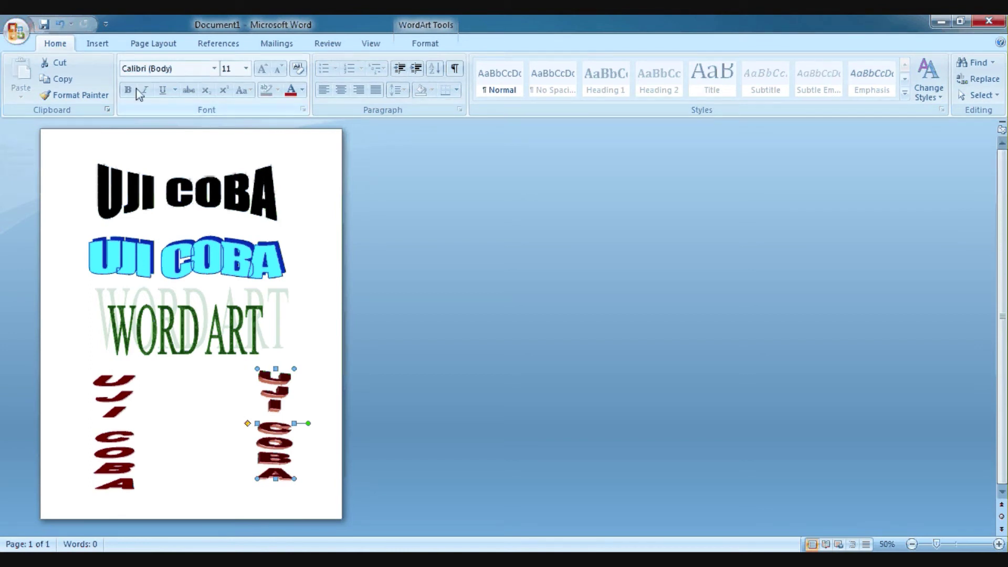
left_click(133, 203)
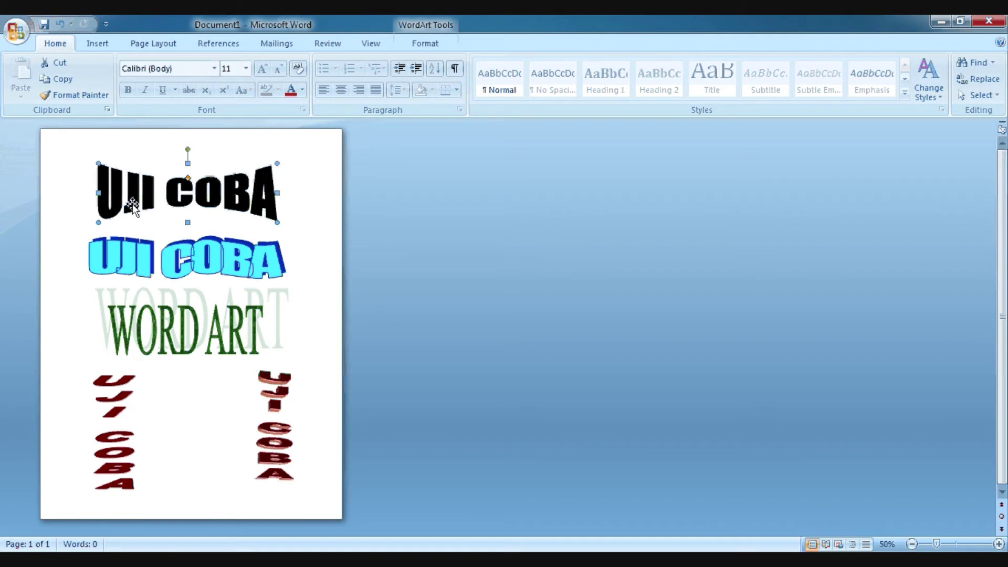
left_click(99, 45)
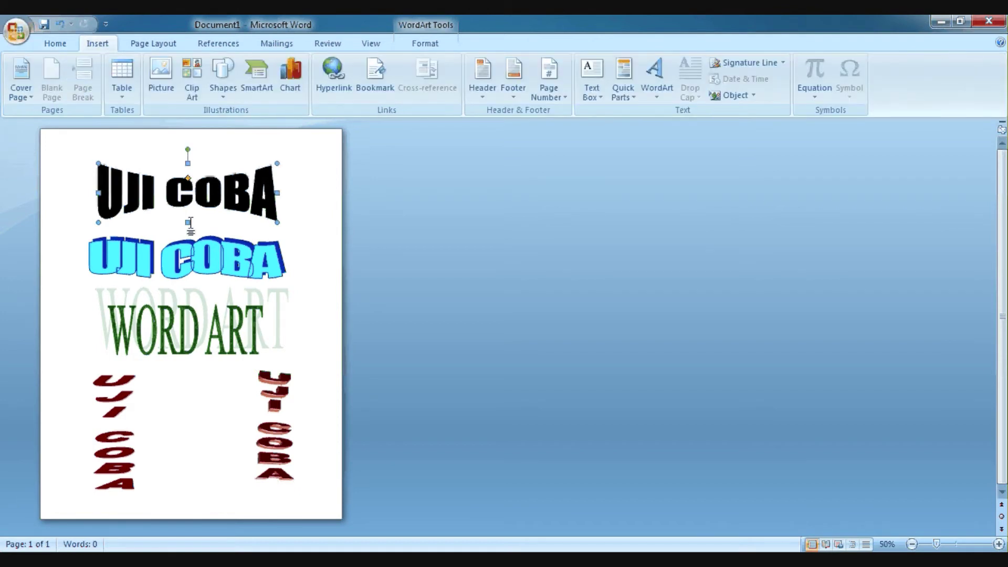
right_click(145, 197)
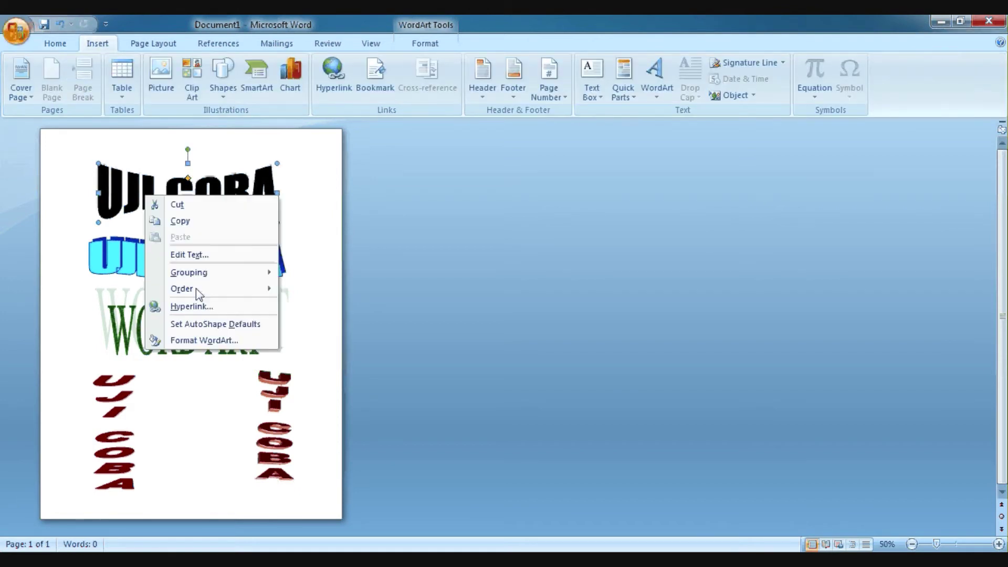
left_click(207, 342)
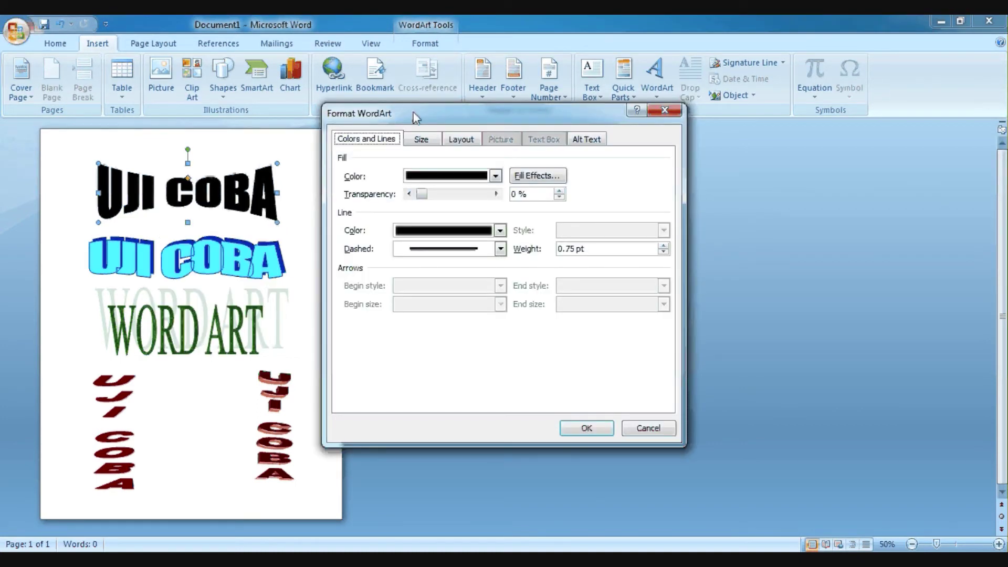
Step: Change the top UJI COBA WordArt's fill colour from black to standard red
left_click_drag(414, 113, 509, 149)
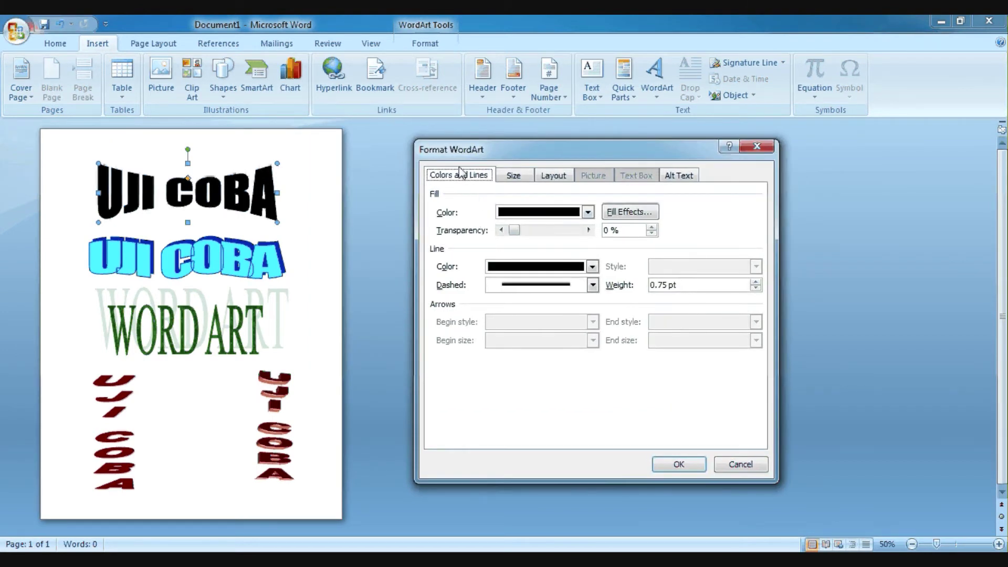
left_click(512, 177)
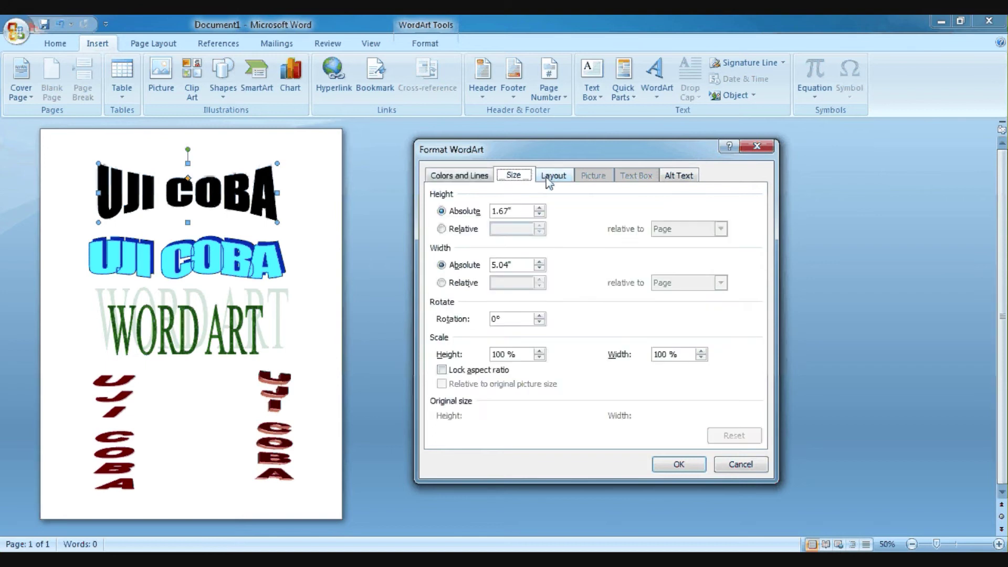
left_click(548, 180)
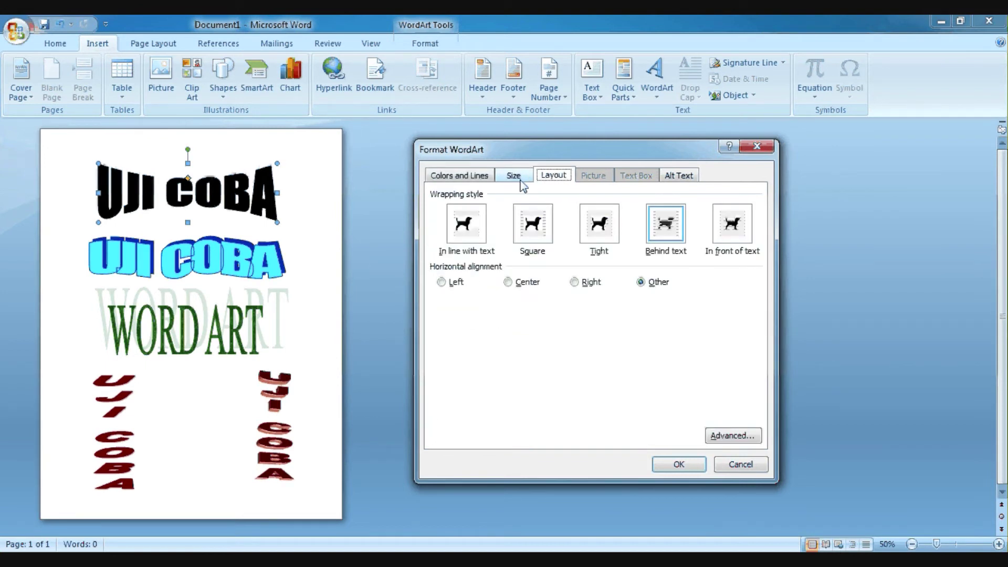
left_click(470, 179)
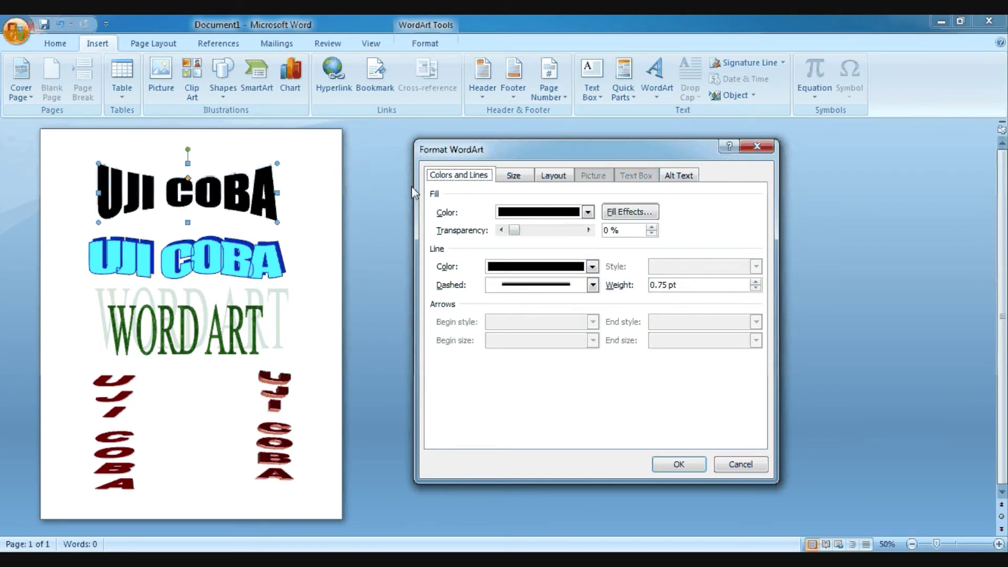
left_click(590, 212)
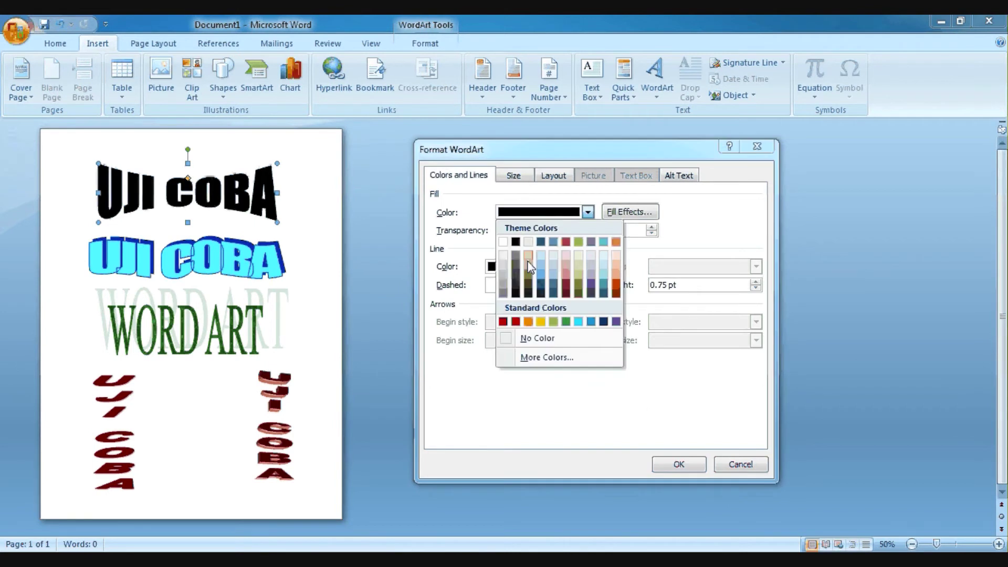
left_click(516, 321)
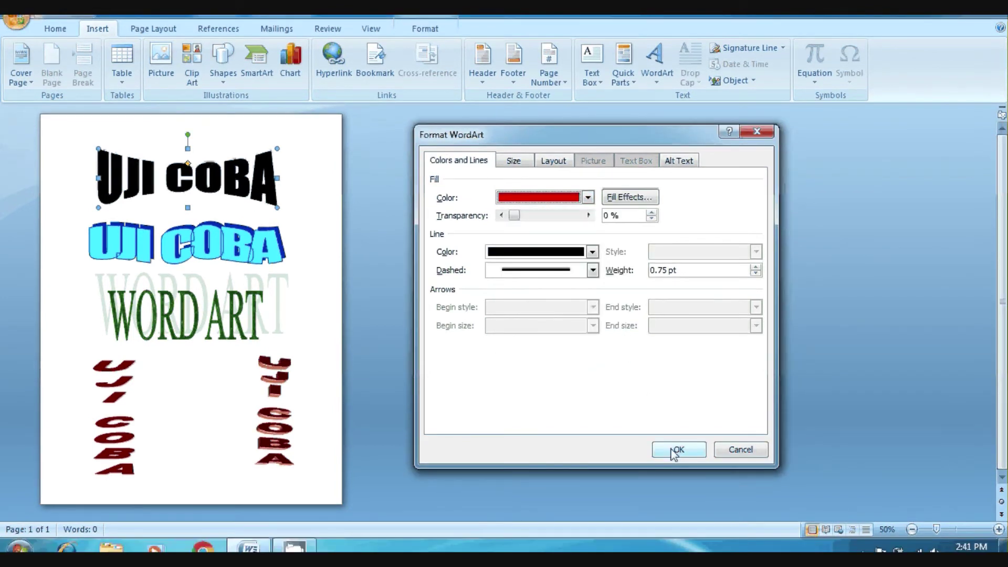
left_click(674, 450)
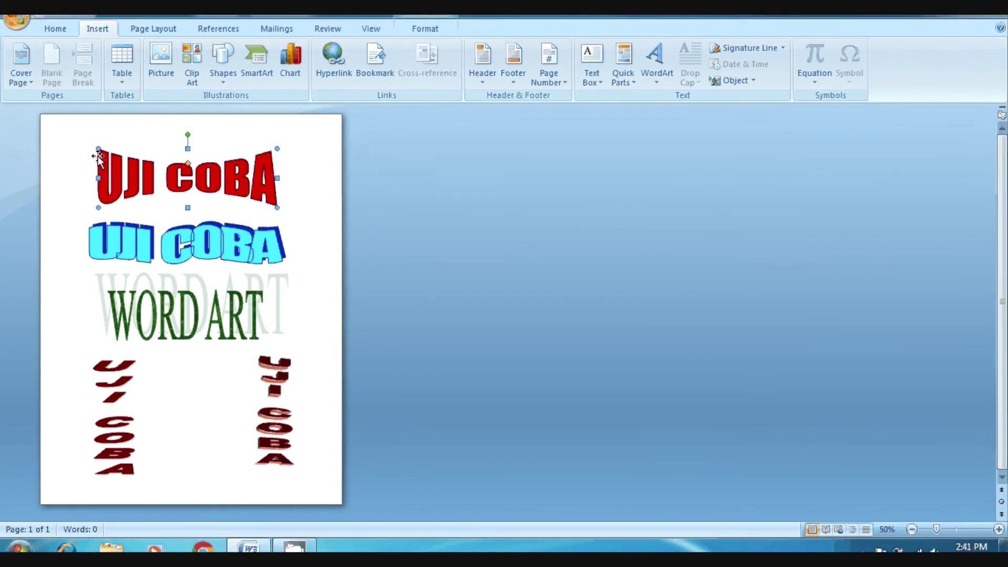
Step: Outline the red UJI COBA WordArt with a solid cyan line of 1 pt weight
right_click(130, 182)
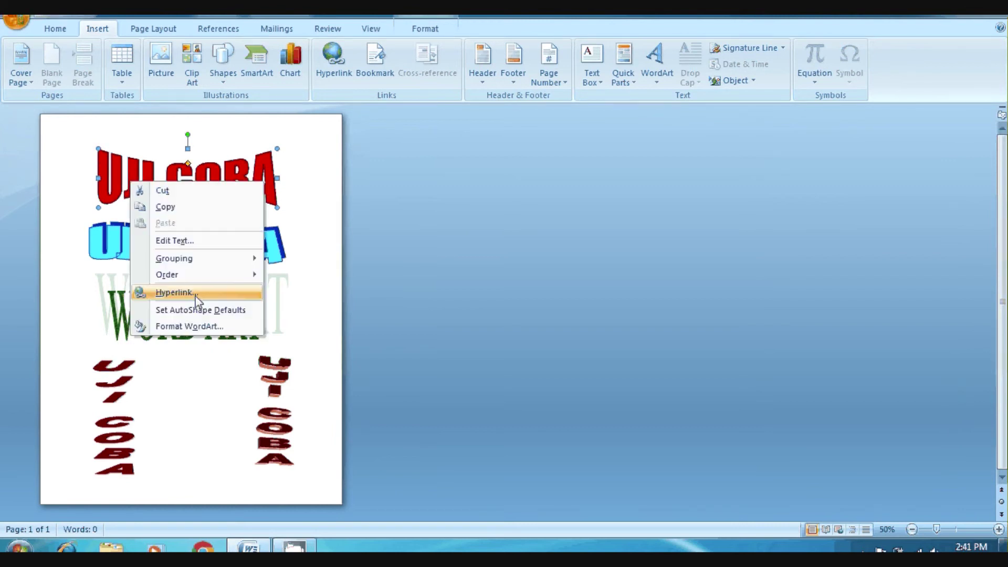
left_click(190, 328)
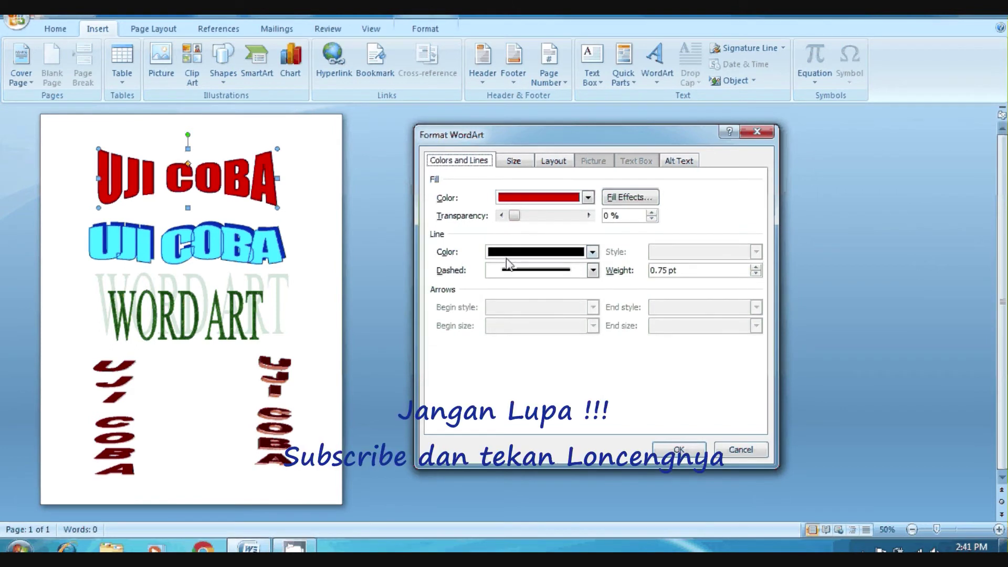
left_click(592, 253)
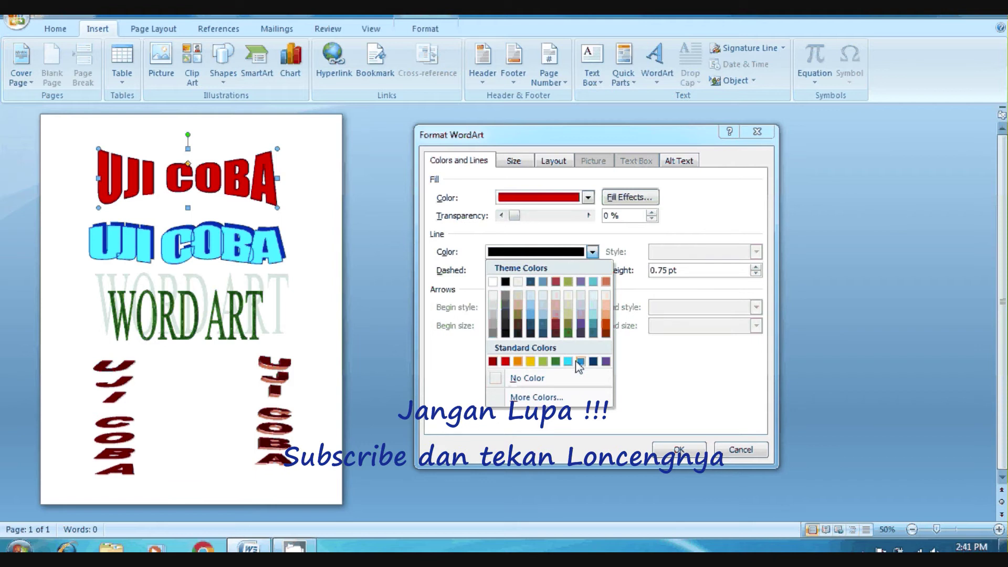
left_click(568, 363)
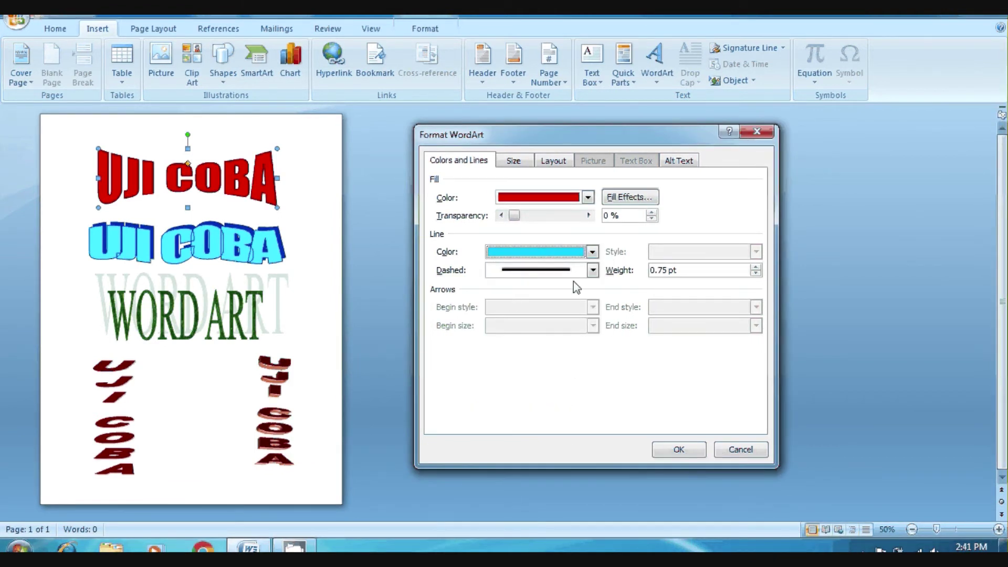
left_click(592, 270)
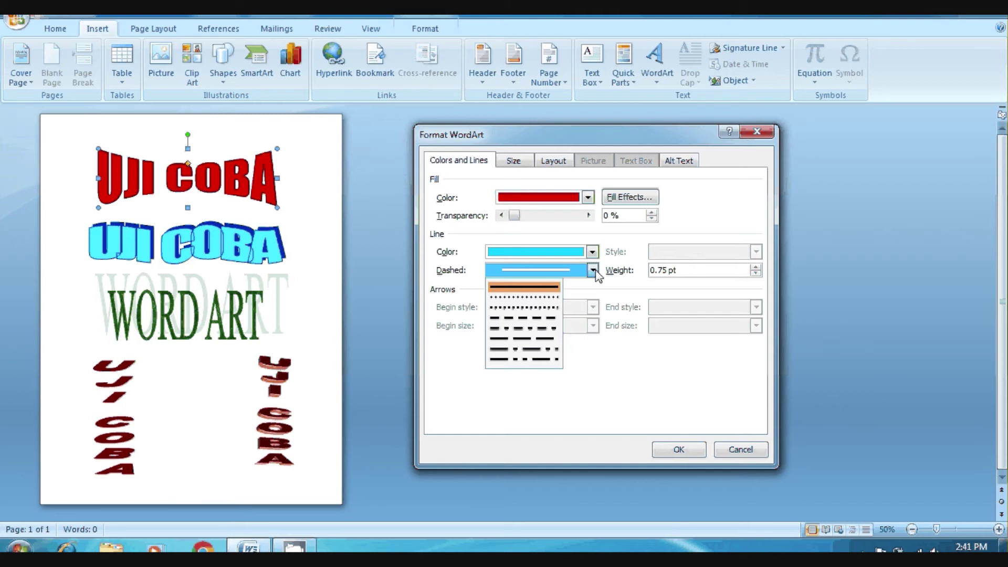
left_click(595, 270)
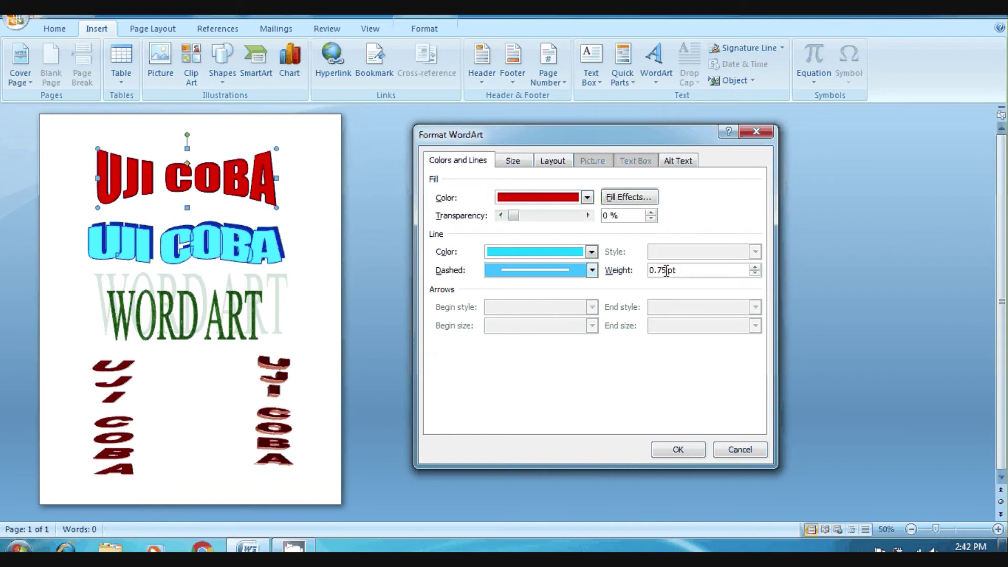
left_click_drag(666, 271, 651, 271)
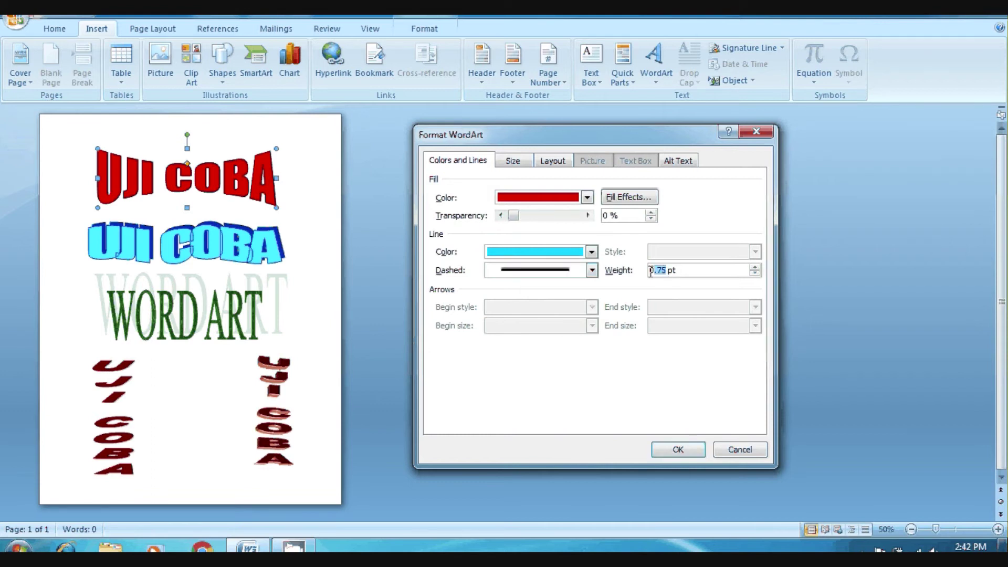
type("1")
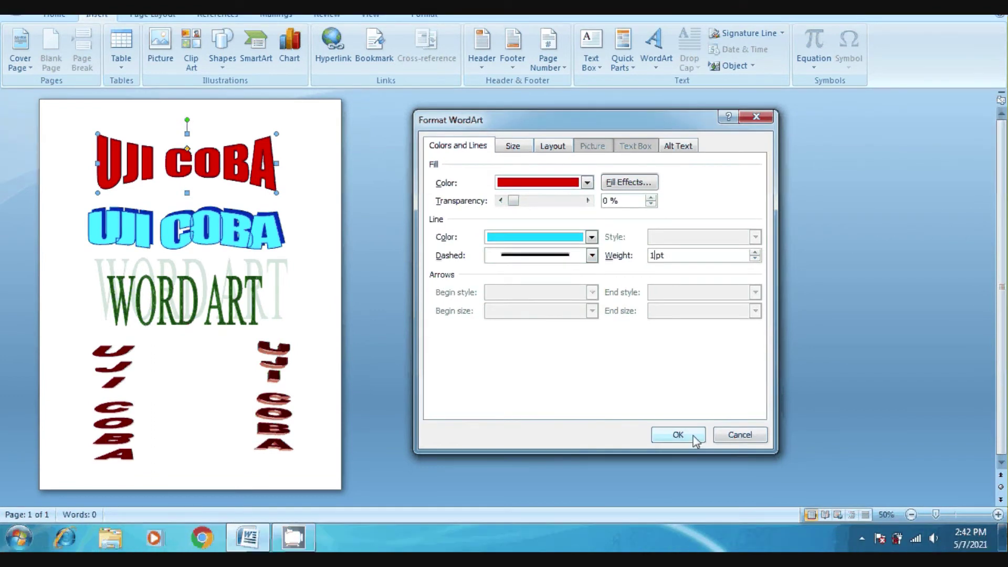
left_click(678, 435)
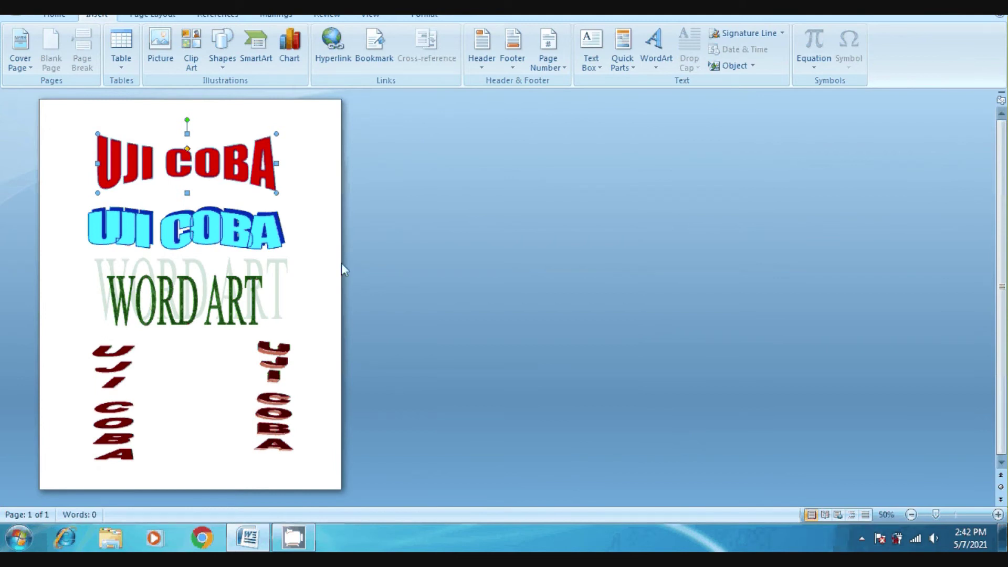
Step: Zoom to 100% and raise the red UJI COBA's cyan outline from 1 pt to 3 pt
left_click(997, 515)
left_click(998, 516)
left_click(998, 516)
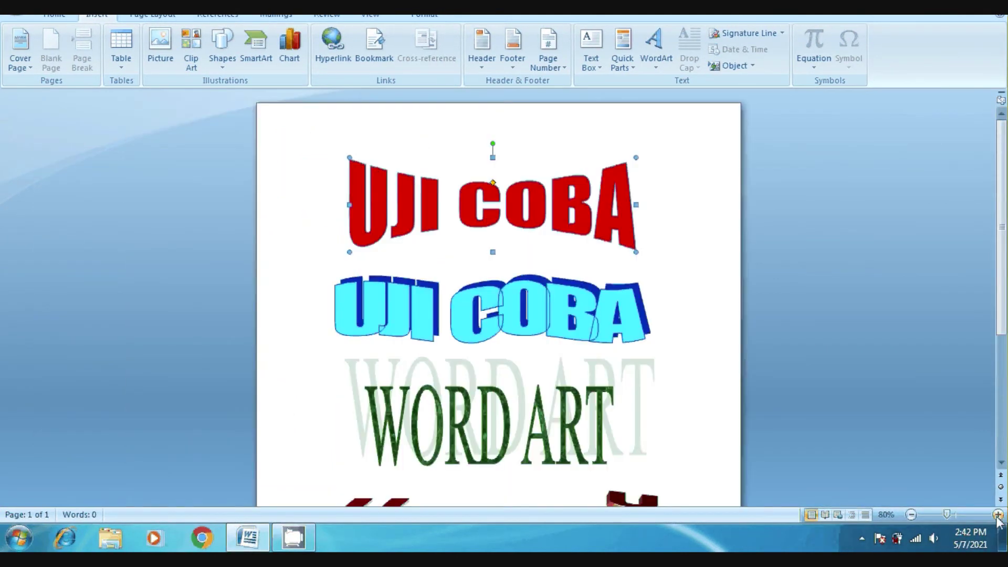
left_click(998, 515)
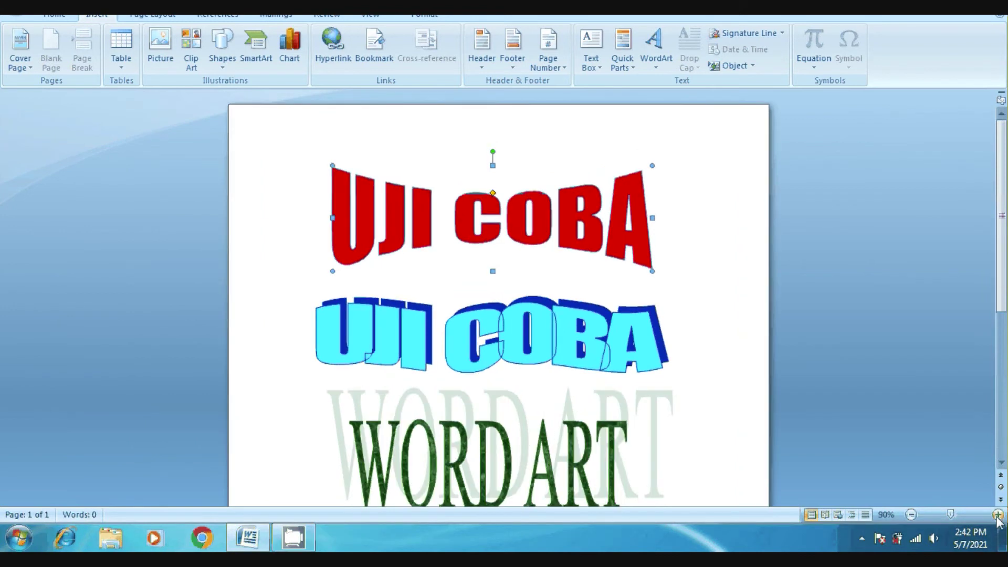
left_click(998, 515)
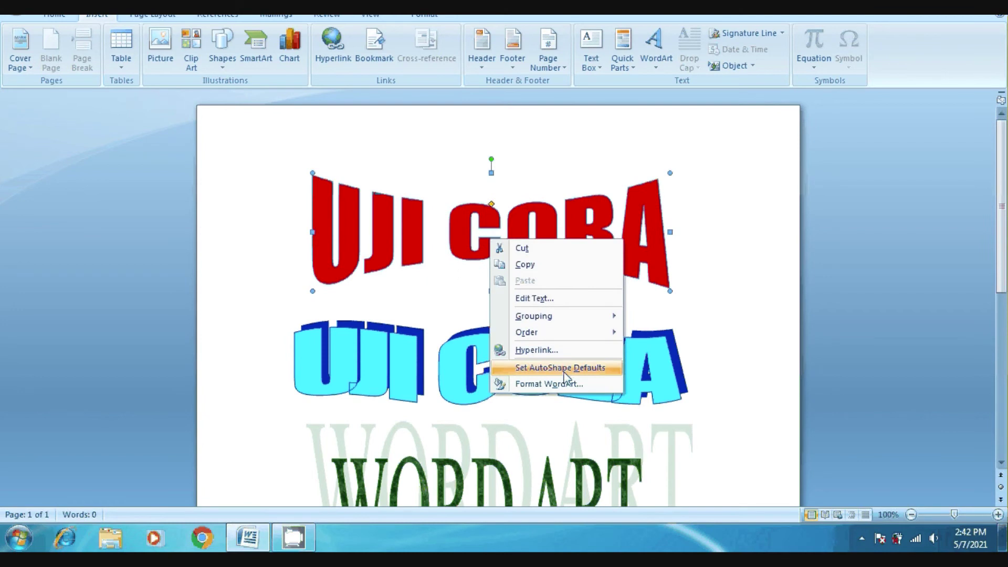
left_click(560, 385)
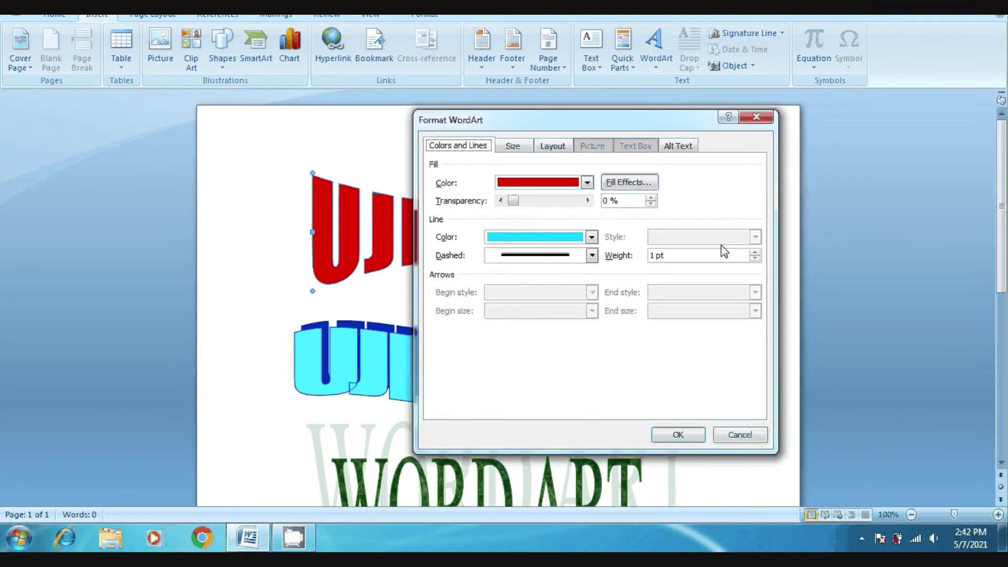
left_click(754, 252)
left_click(755, 252)
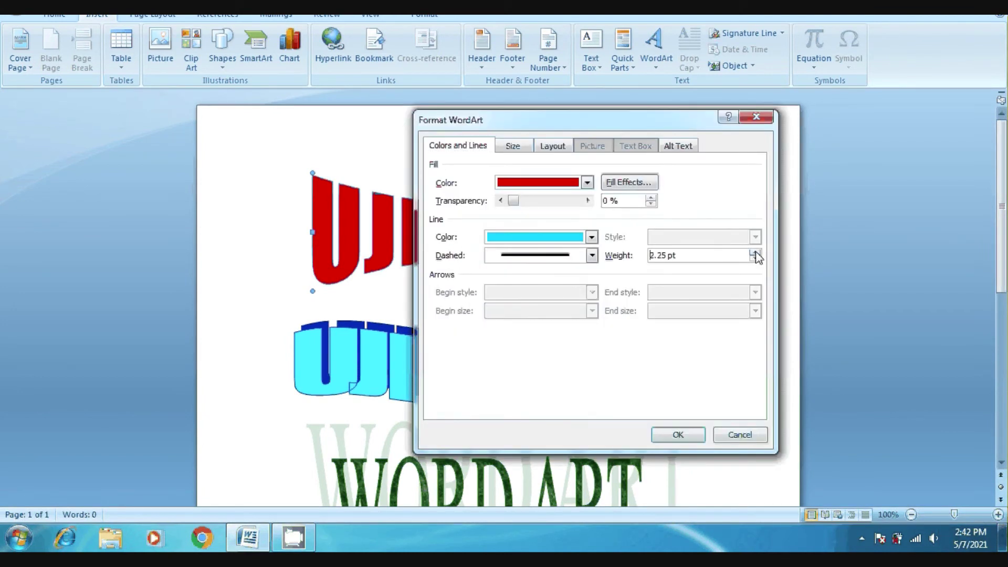
left_click(754, 252)
left_click(678, 435)
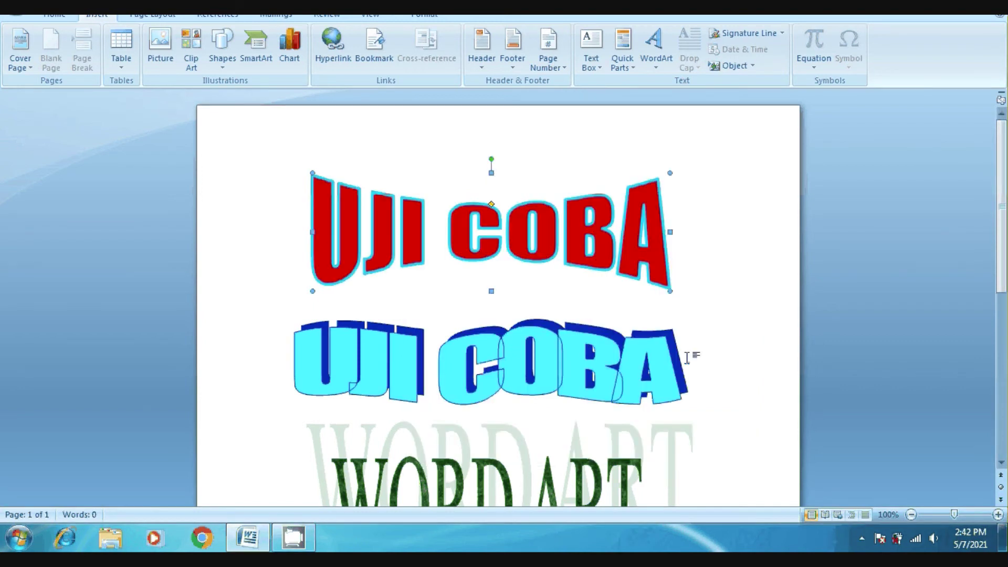
left_click(654, 317)
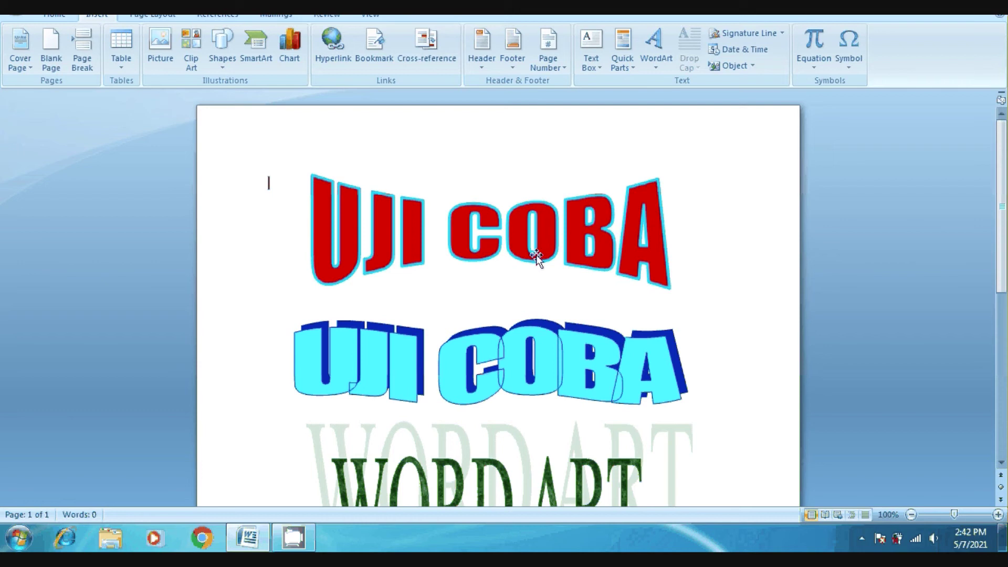
left_click(521, 345)
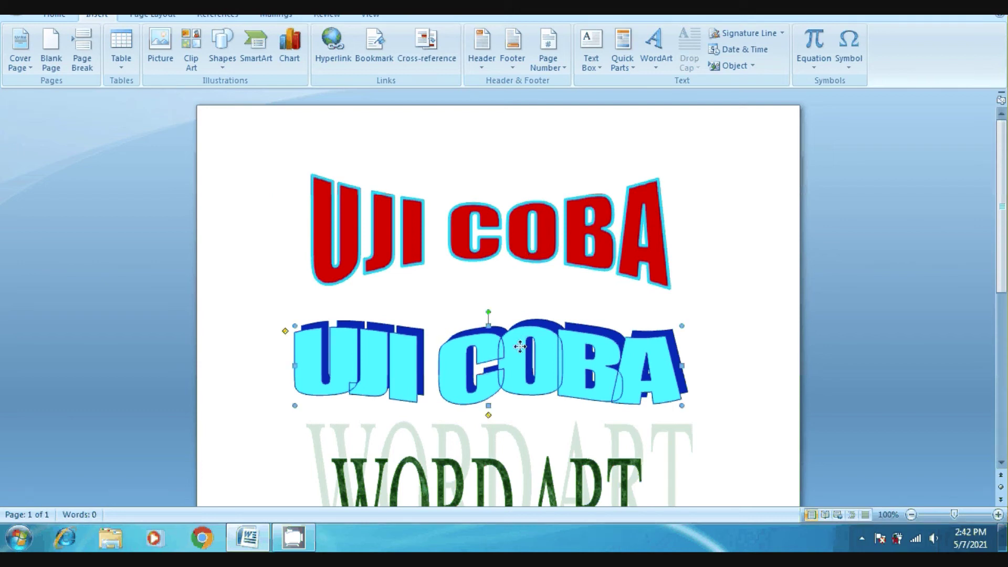
right_click(521, 345)
left_click(565, 493)
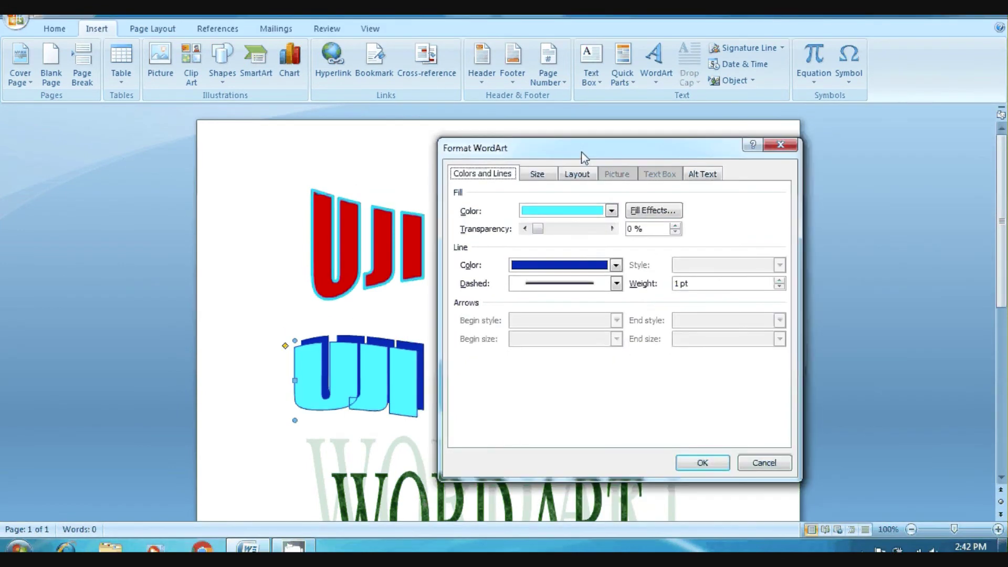
mouse_move(581, 151)
left_mouse_down()
mouse_move(775, 143)
mouse_move(744, 138)
left_mouse_up()
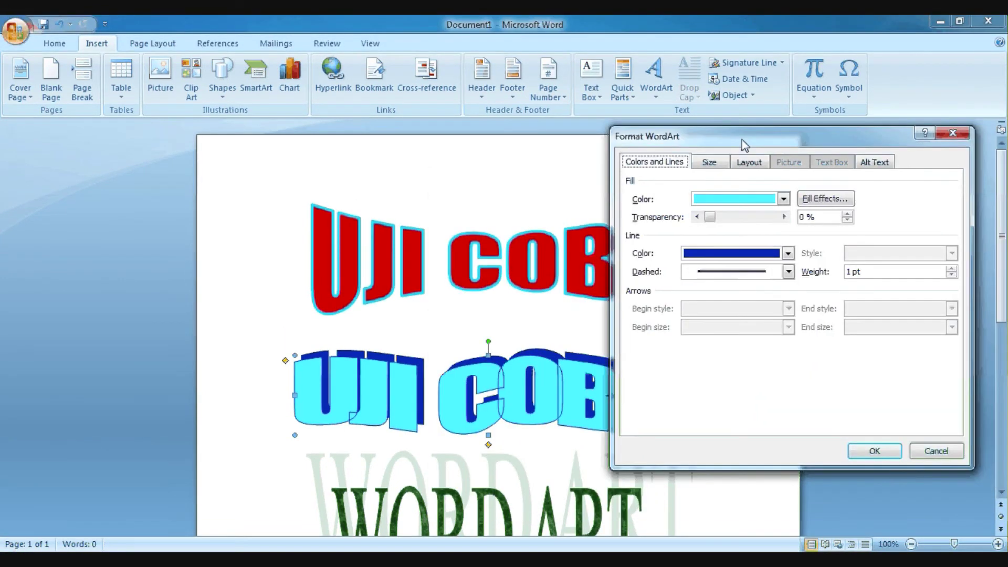
left_click(783, 199)
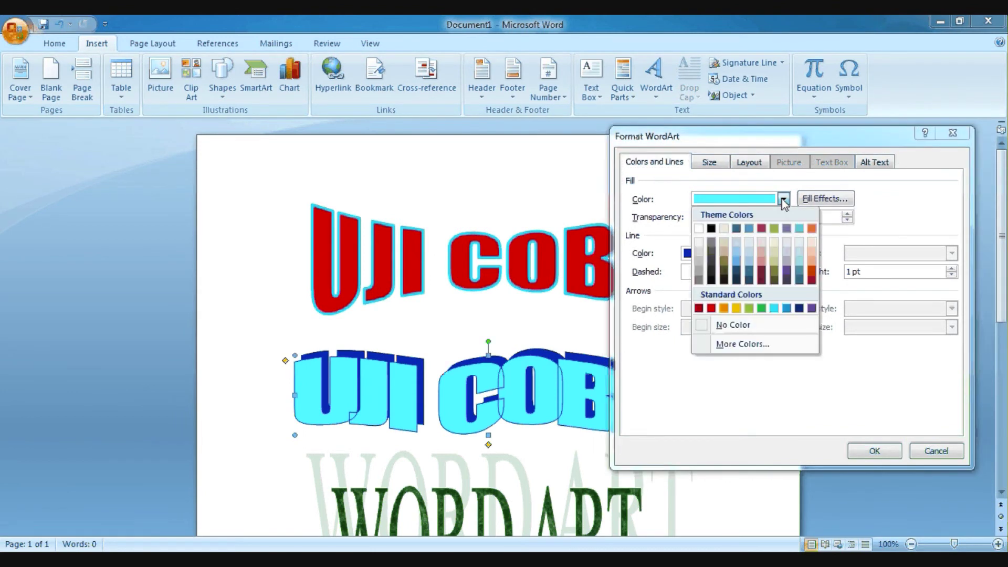
left_click(784, 200)
left_click(783, 199)
left_click(785, 201)
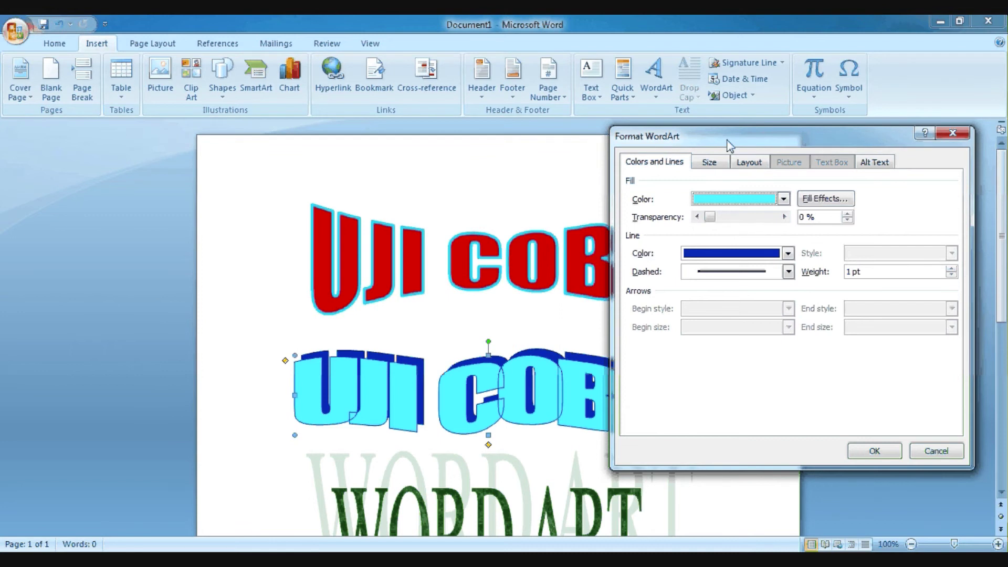
left_click(709, 163)
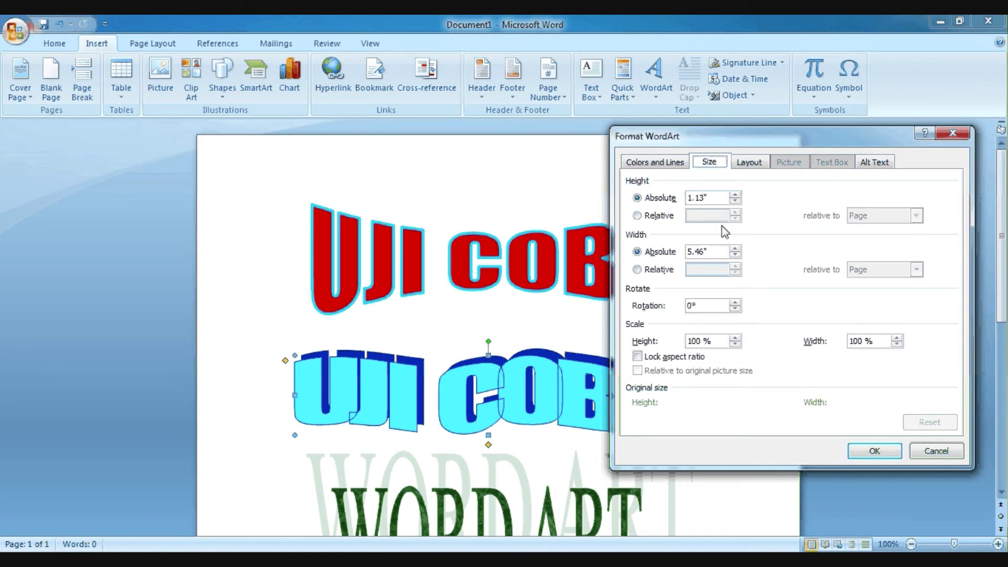
left_click(752, 164)
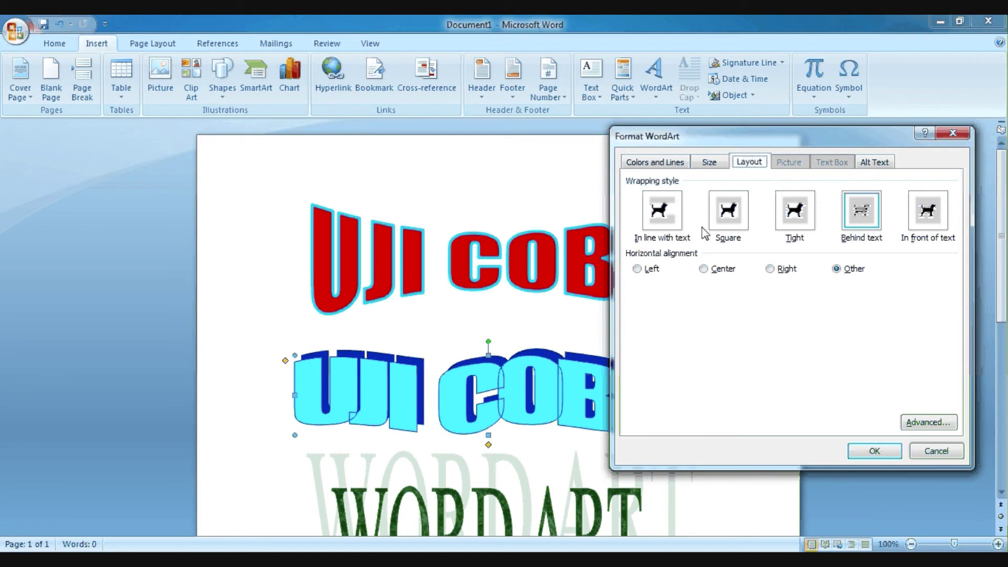
left_click(859, 212)
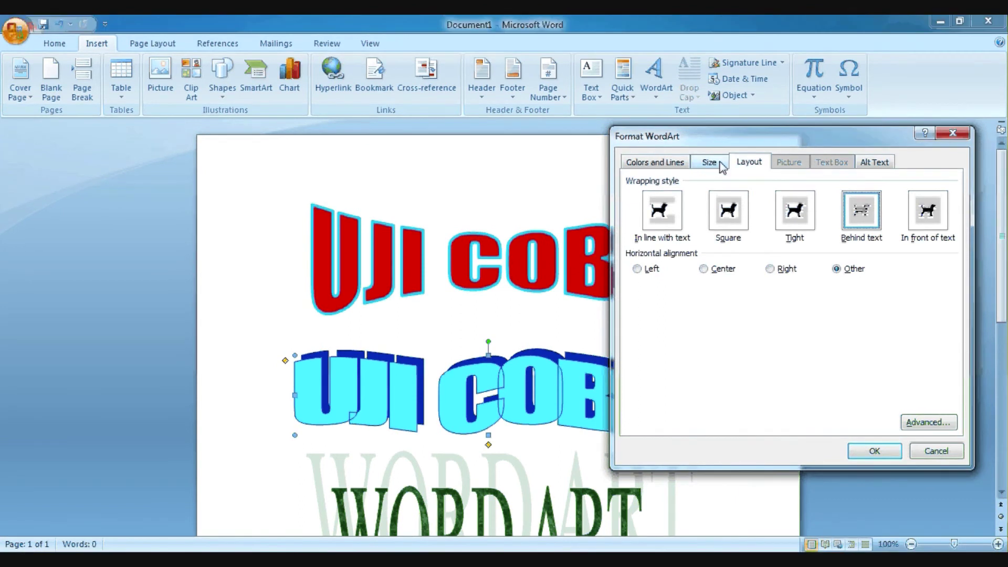
left_click(720, 164)
left_click(656, 163)
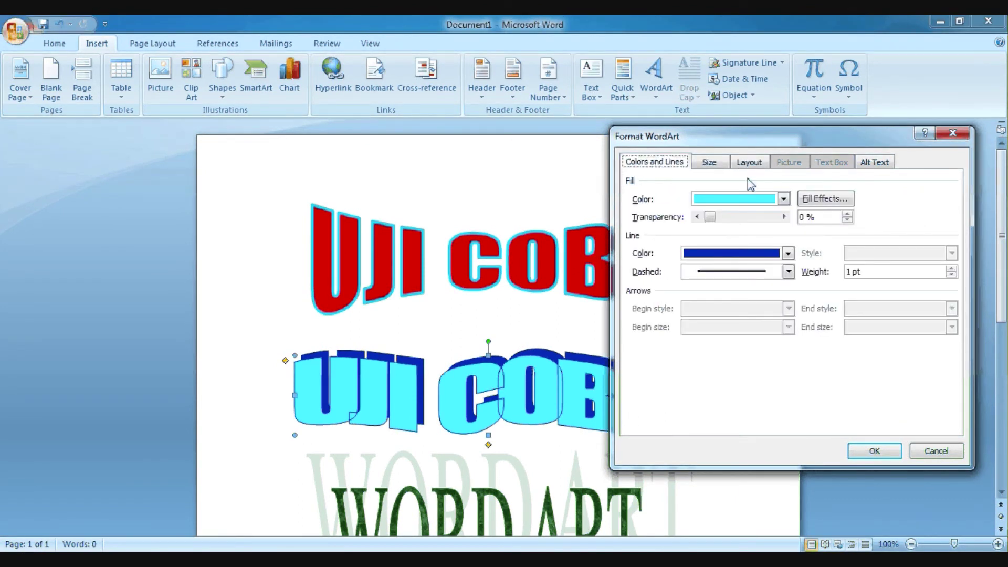
Step: Fill the second UJI COBA with a horizontal two-colour gradient, cyan to gold
left_click(827, 201)
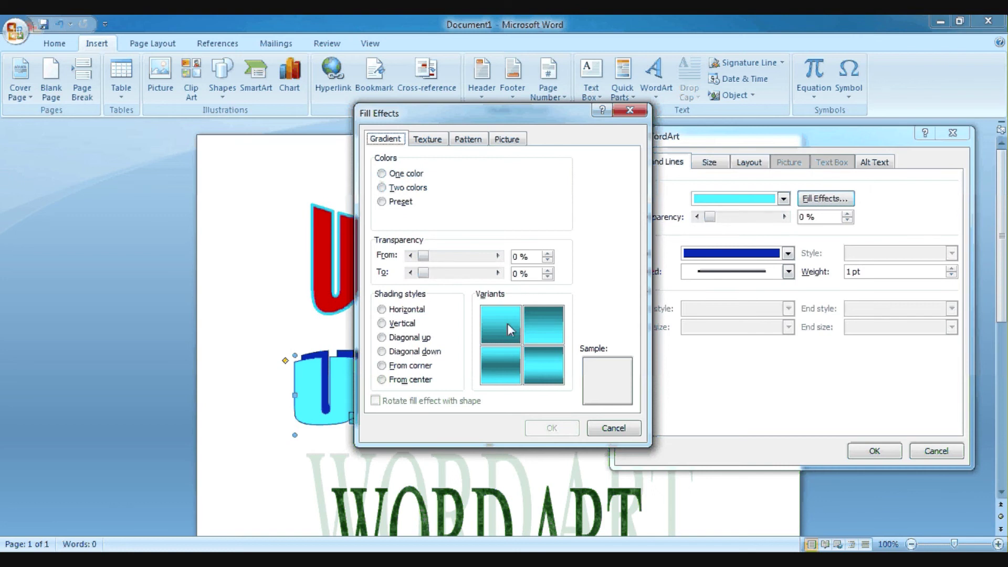
left_click(382, 309)
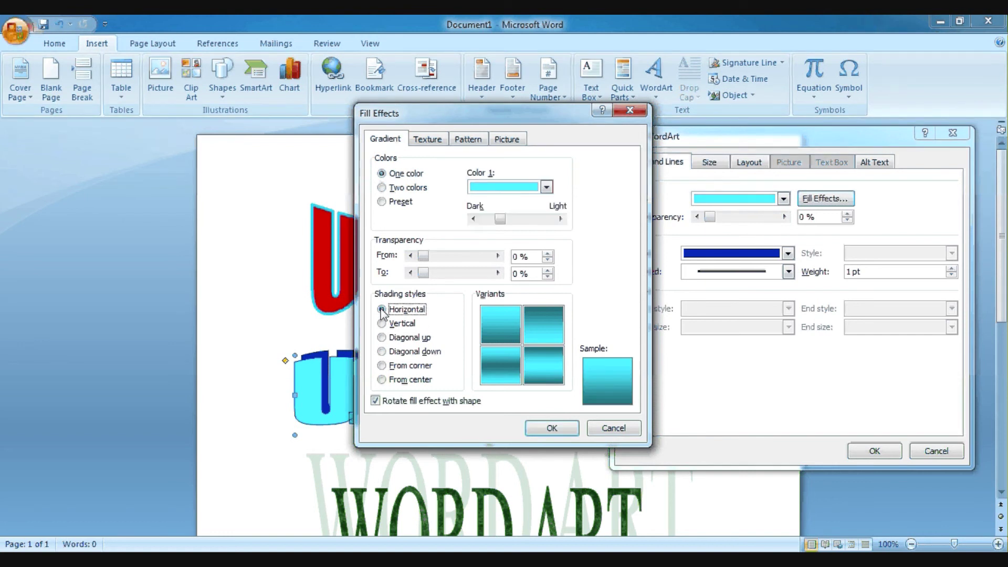
left_click(382, 188)
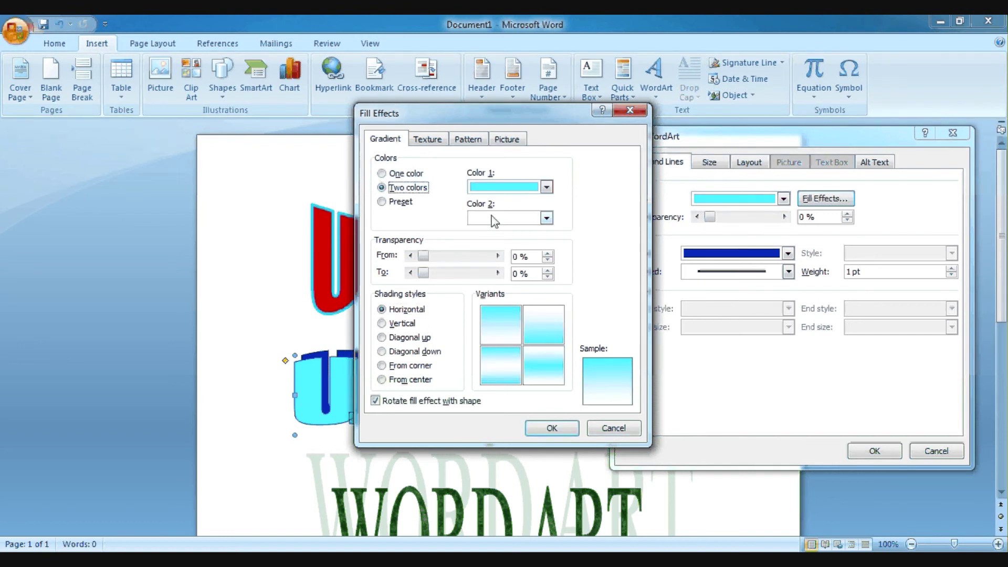
left_click(546, 218)
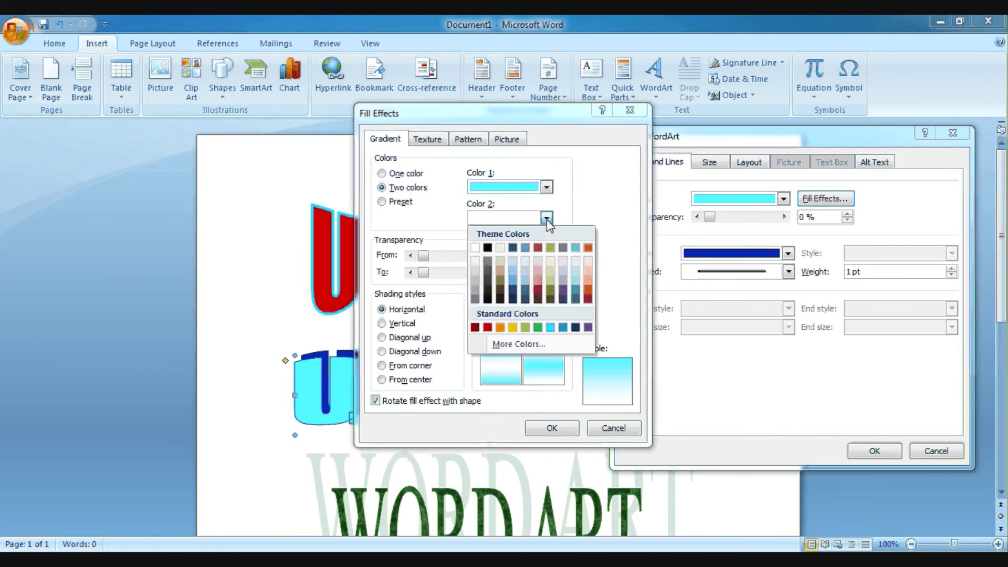
left_click(513, 328)
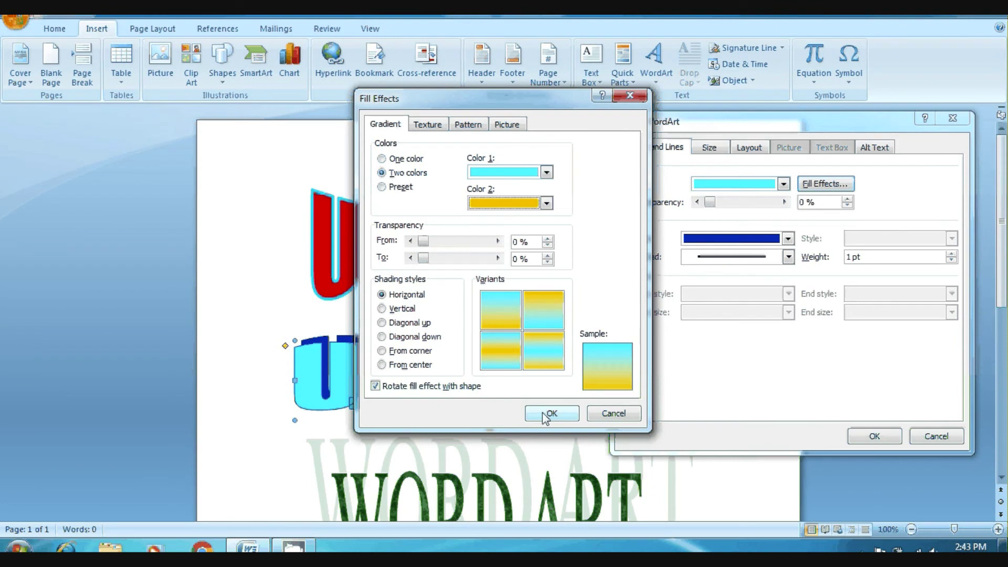
left_click(549, 414)
left_click(860, 436)
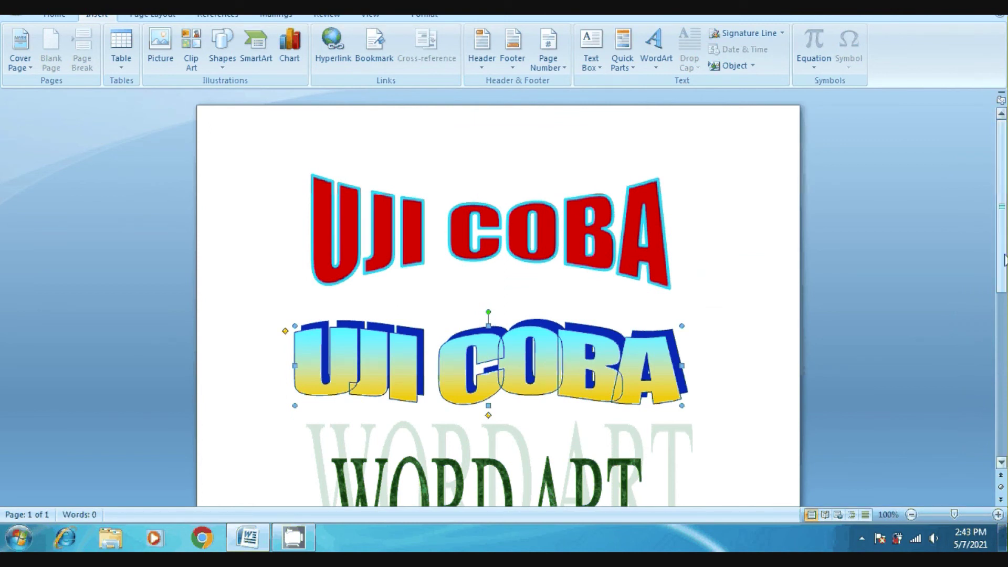
Step: Open Fill Effects for WORD ART and browse the gradient, texture, pattern and picture fills
left_click_drag(1005, 260, 1004, 286)
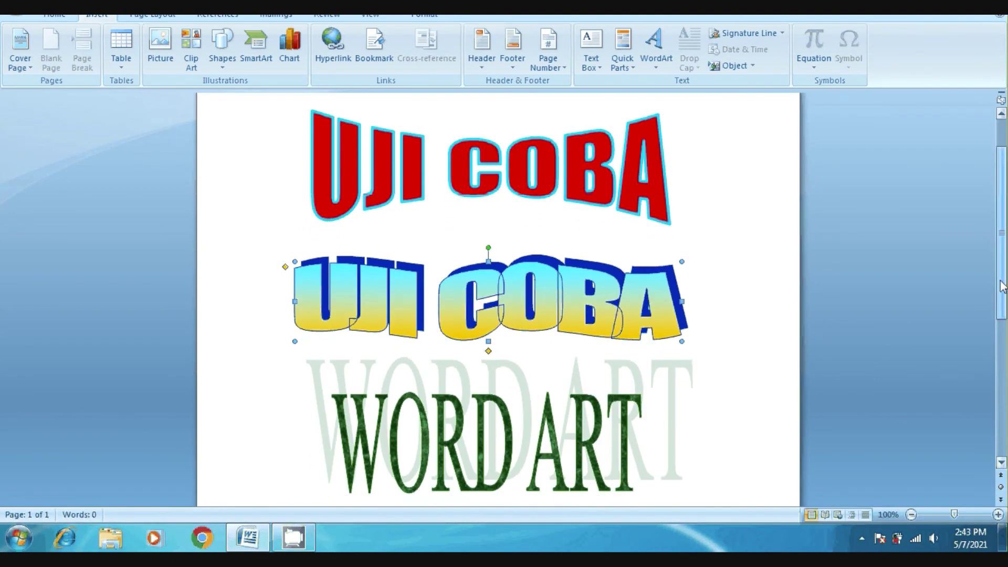
right_click(481, 443)
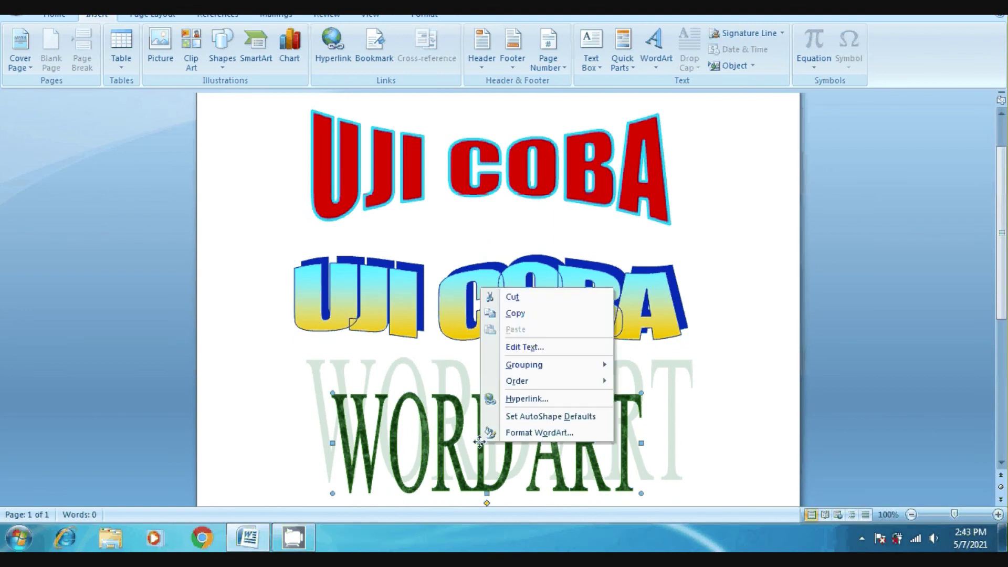
left_click(521, 434)
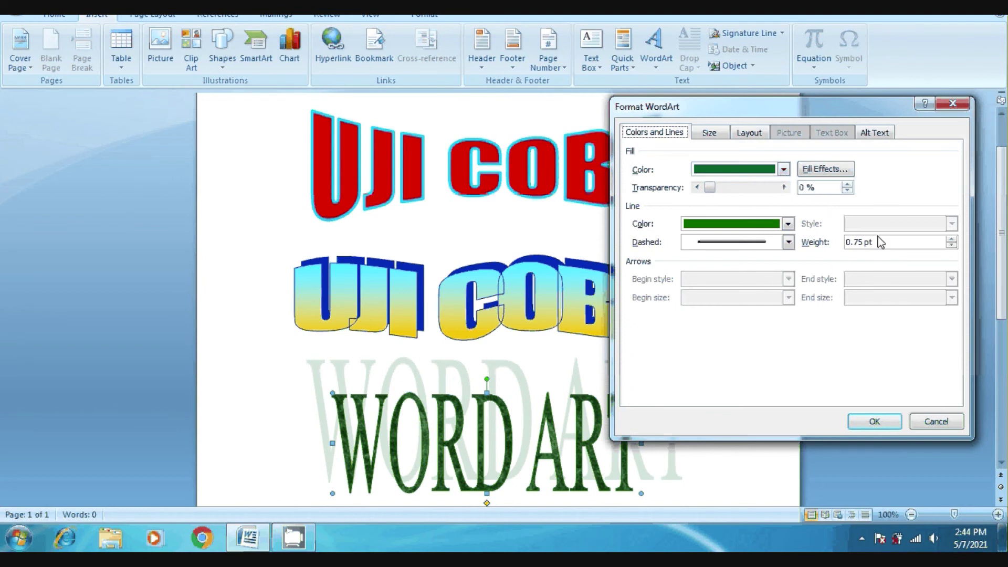
left_click(814, 174)
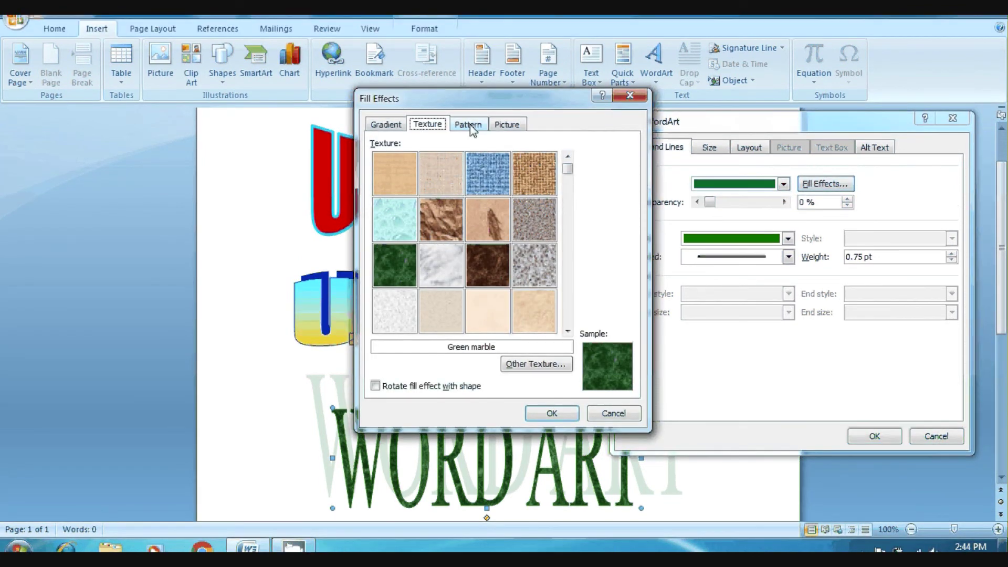
left_click(386, 126)
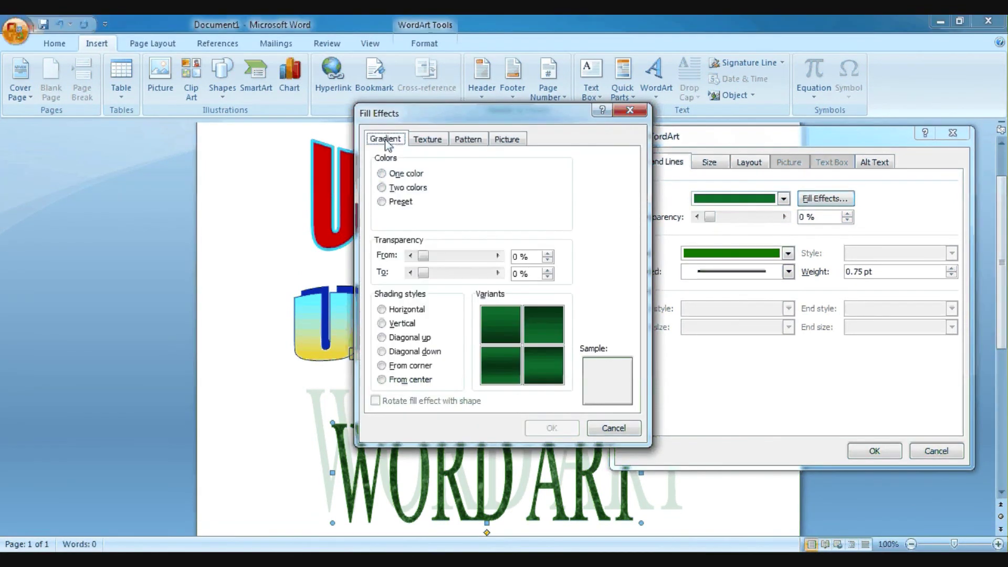
left_click(436, 148)
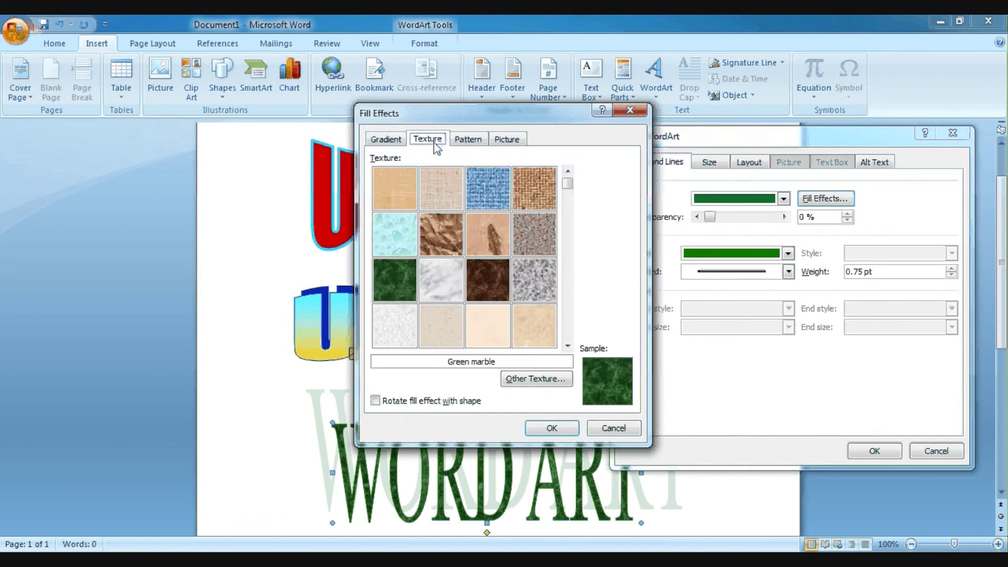
left_click(465, 140)
left_click(507, 141)
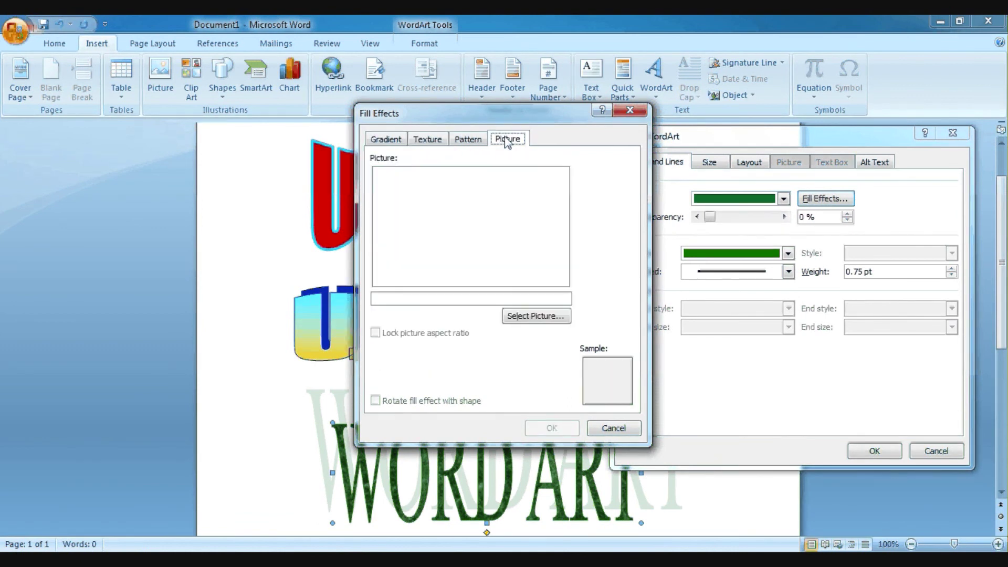
left_click(480, 140)
left_click(429, 140)
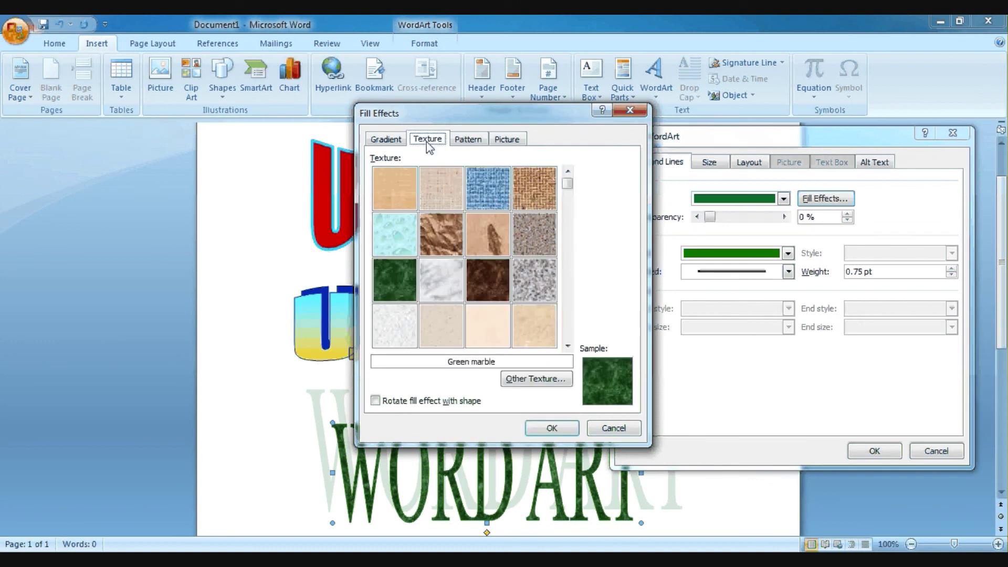
left_click(387, 141)
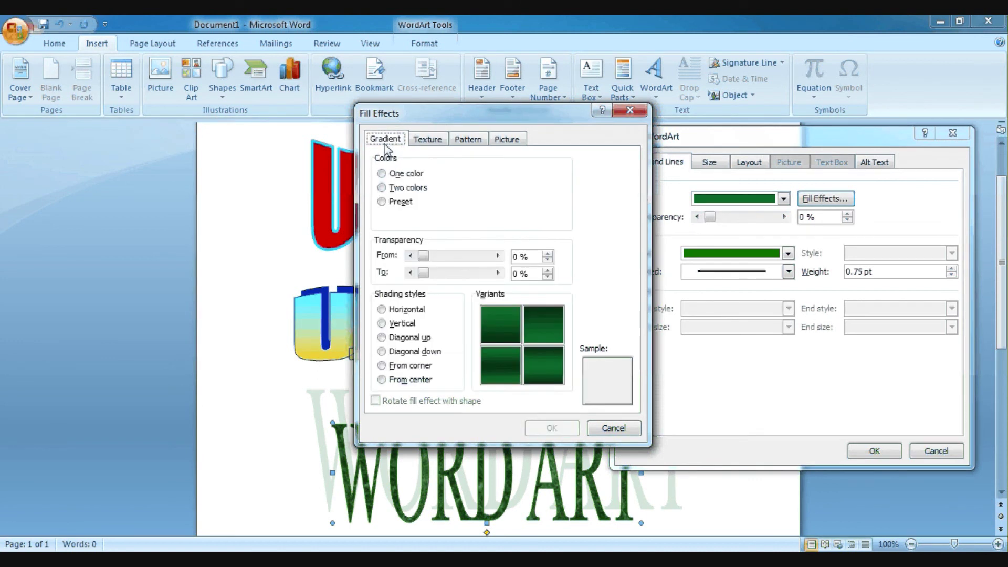
Step: Apply a two-colour gradient with red as the second colour to WORD ART
left_click(383, 188)
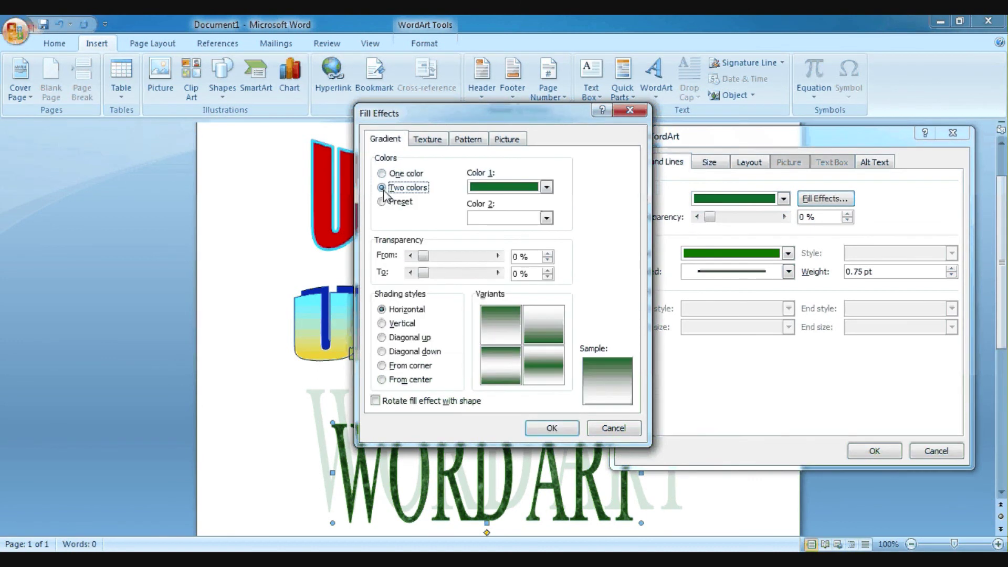
left_click(547, 219)
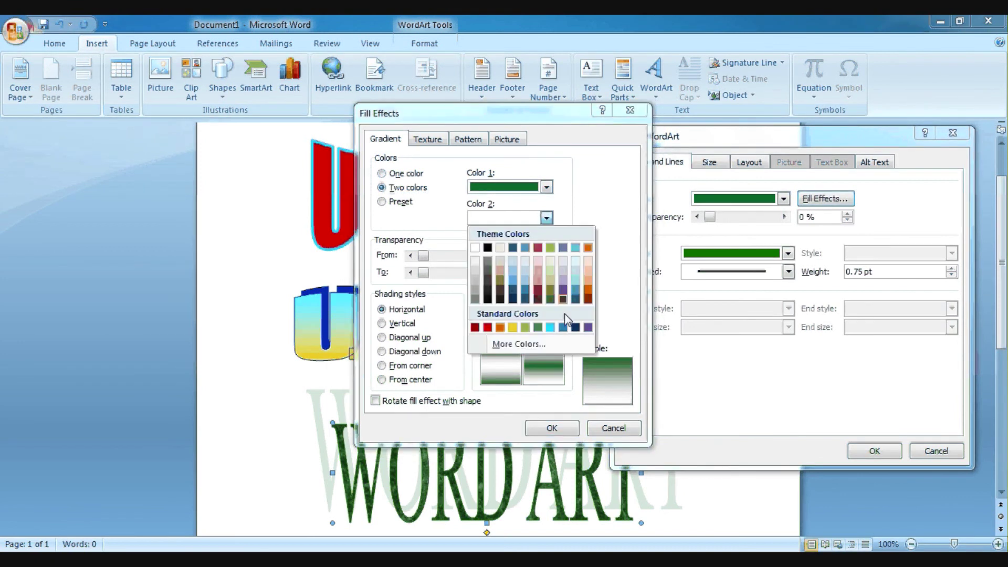
left_click(487, 327)
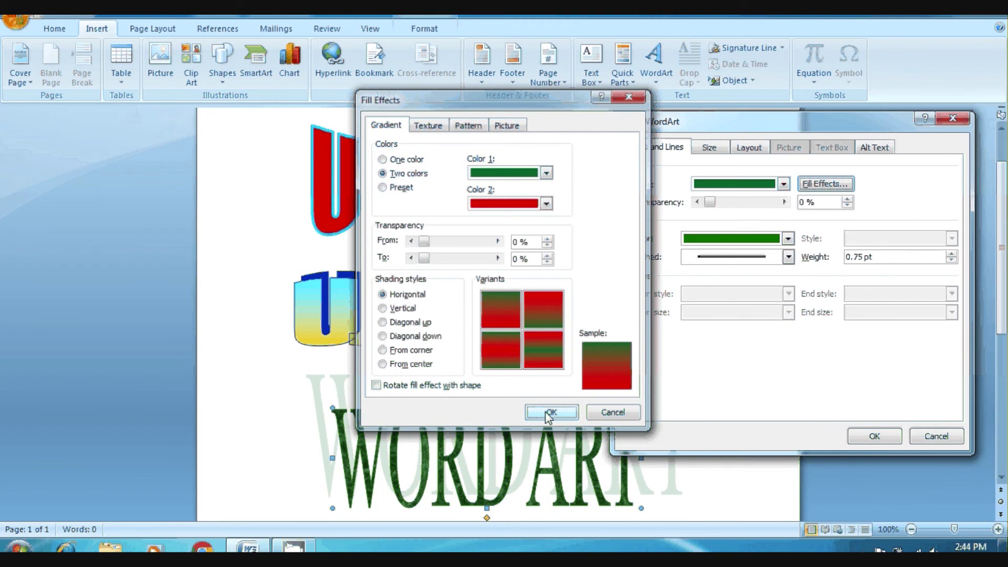
left_click(548, 413)
left_click(873, 421)
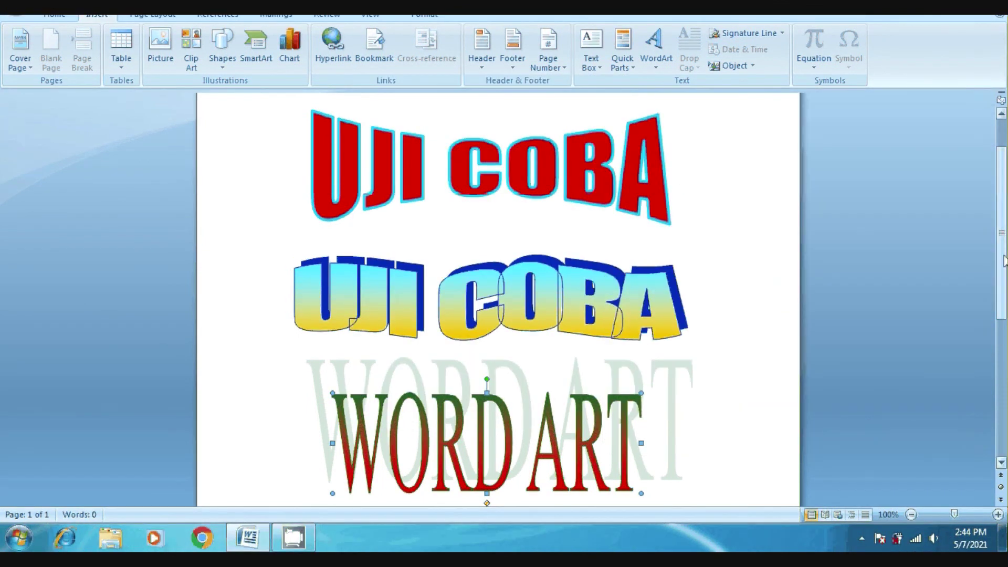
left_click_drag(1004, 261, 1005, 264)
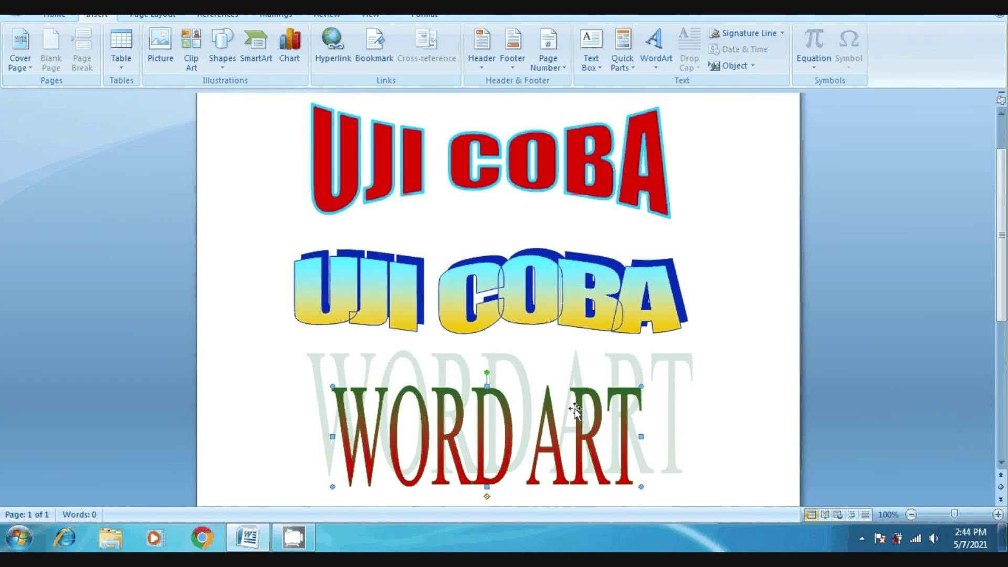